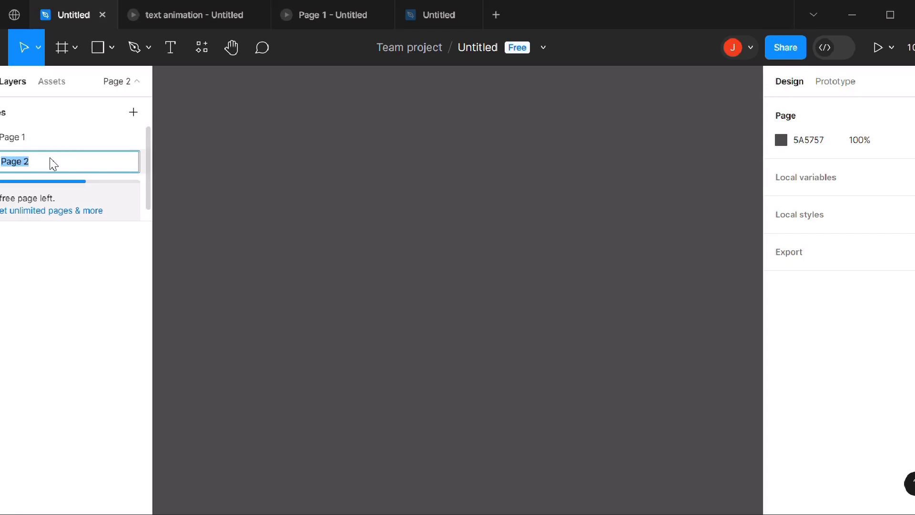
Rename Page 2 as "text animation" and copy the first Home frame from Page 1 onto it
type("text ani")
scroll(285, 144, "right", 1)
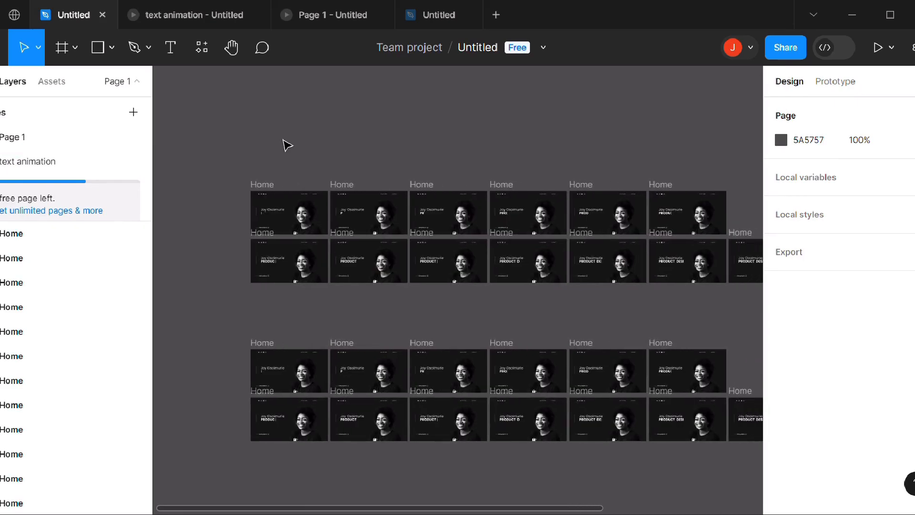
scroll(283, 161, "up", 1)
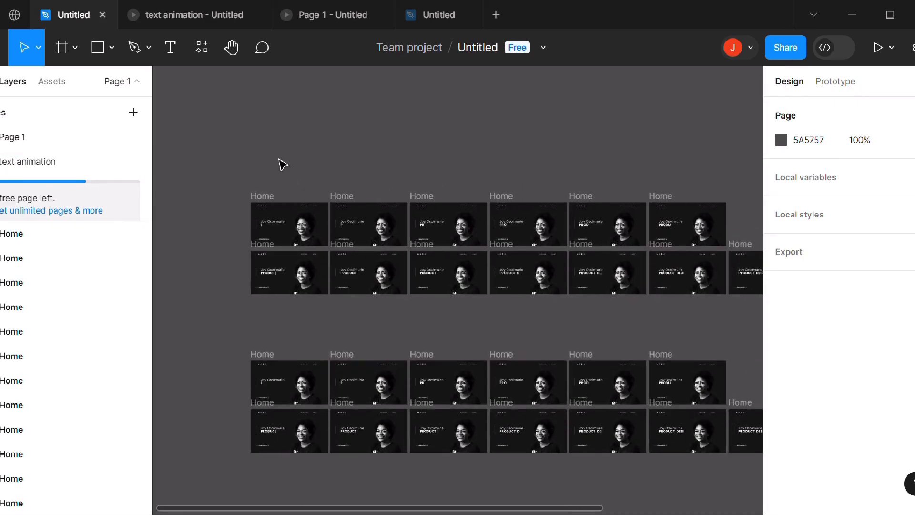
left_click(268, 201)
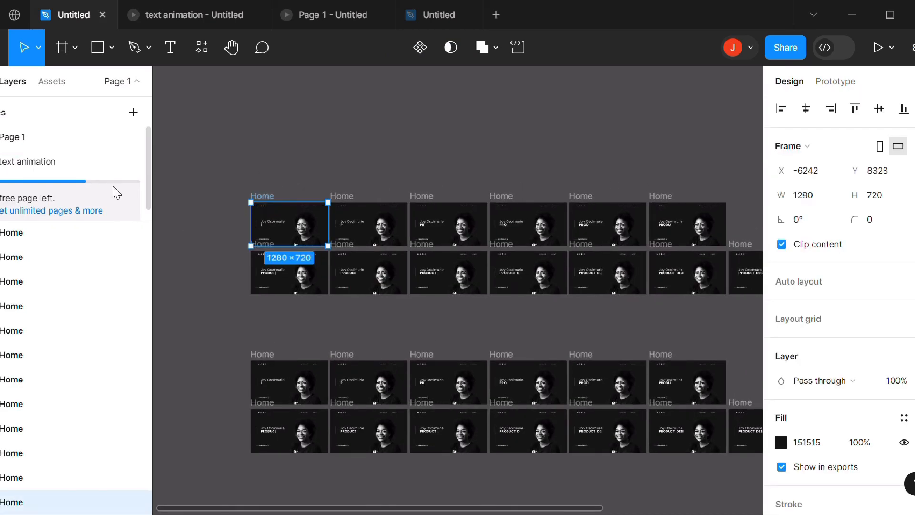
left_click(95, 164)
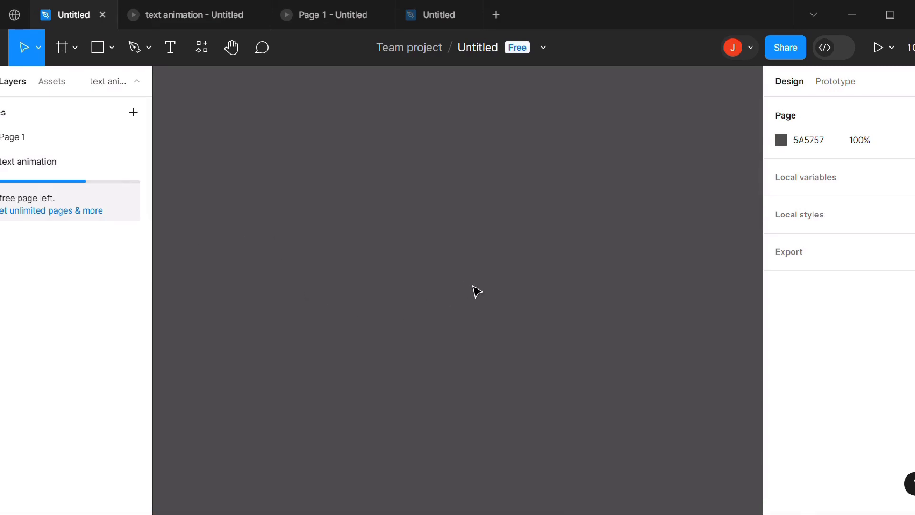
key("ctrl+v")
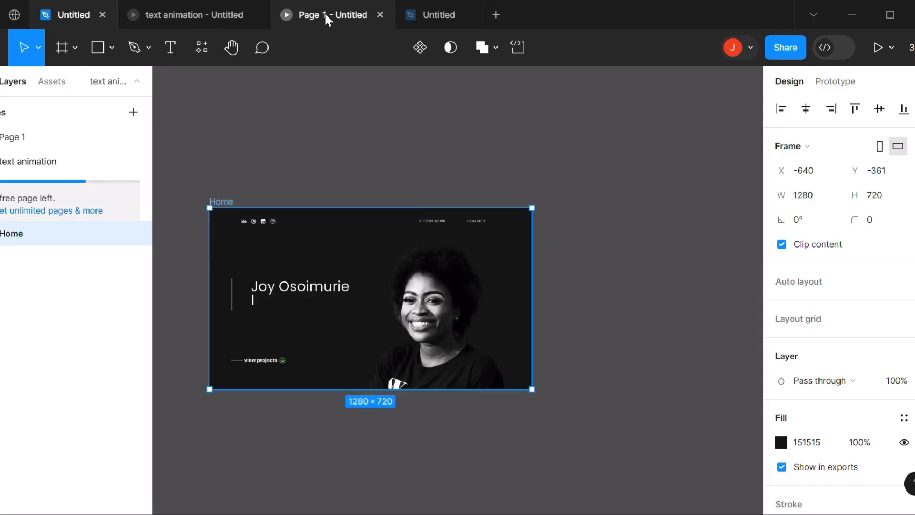
Watch the typing animation in the running Page 1 prototype and return to the design file
left_click(325, 12)
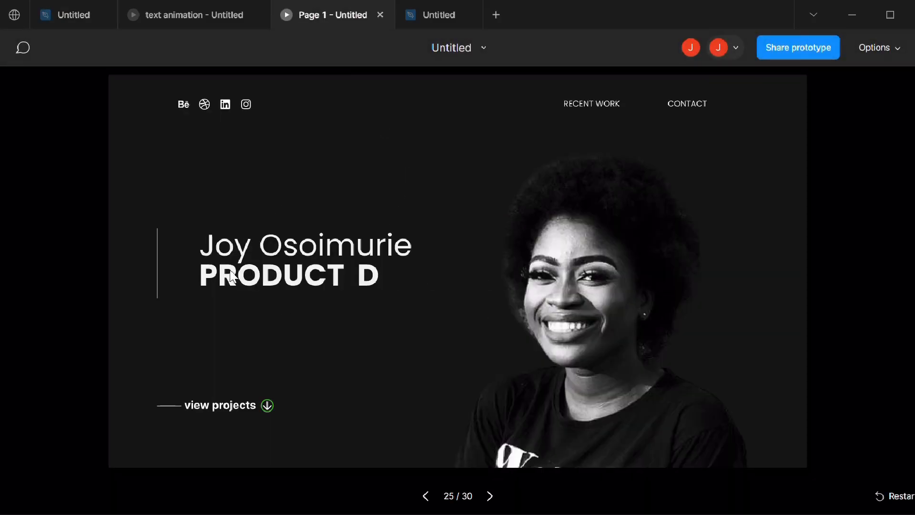
left_click(59, 19)
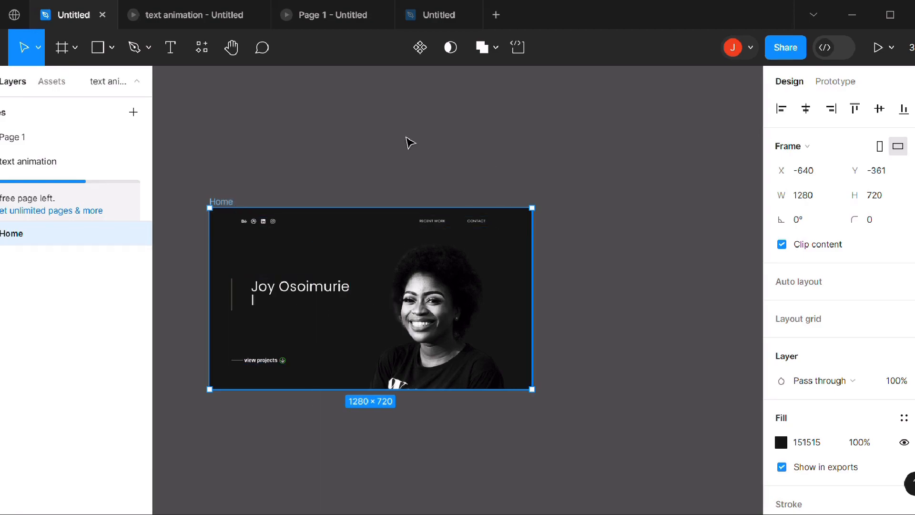
scroll(301, 169, "down", 3)
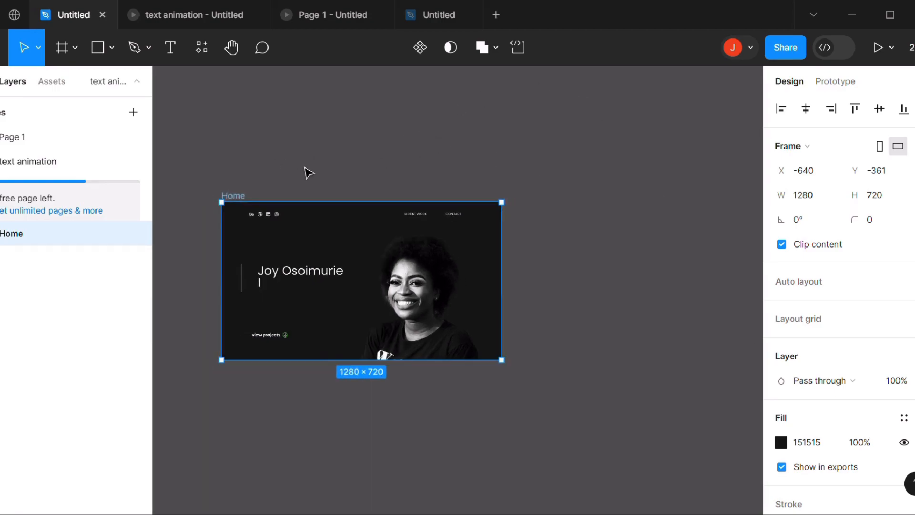
Copy the whole upper set of Home frames from Page 1 and paste it onto the text animation page
left_click(29, 139)
scroll(216, 151, "down", 2)
left_click_drag(215, 148, 740, 279)
left_click(28, 161)
key("ctrl+v")
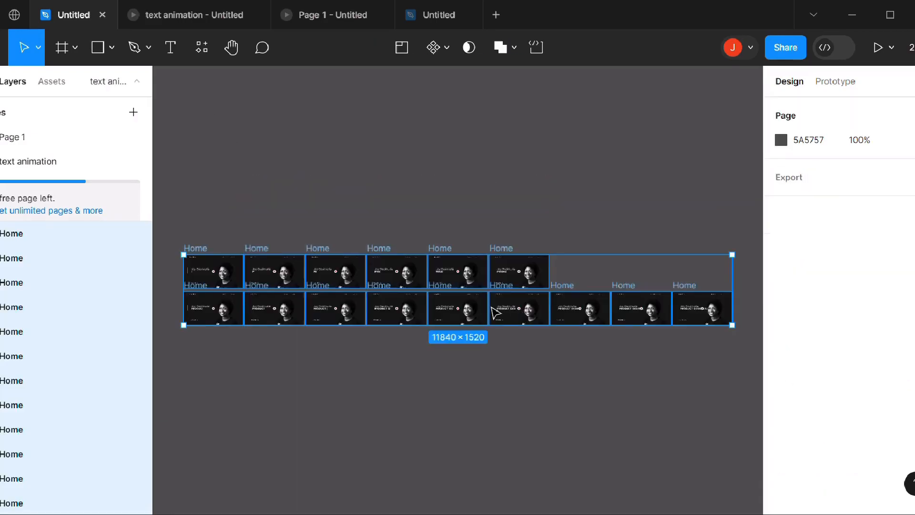
scroll(461, 399, "up", 5)
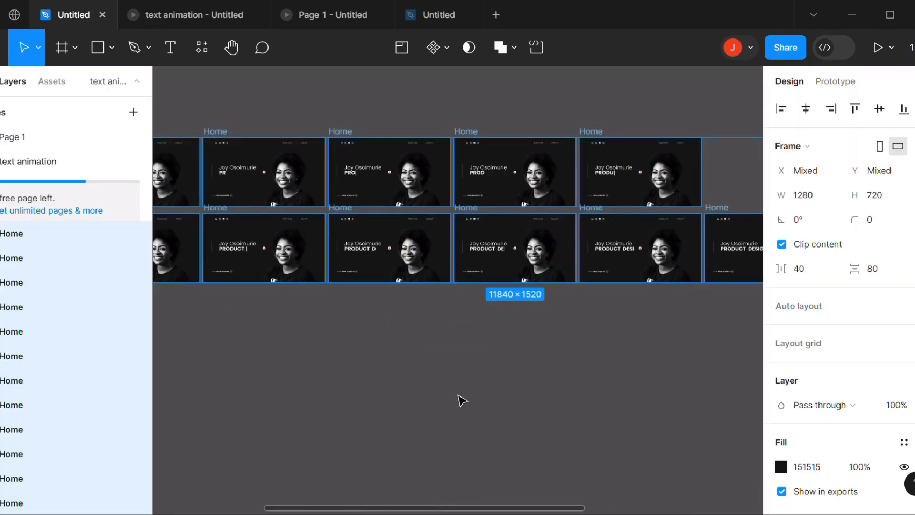
left_click(372, 374)
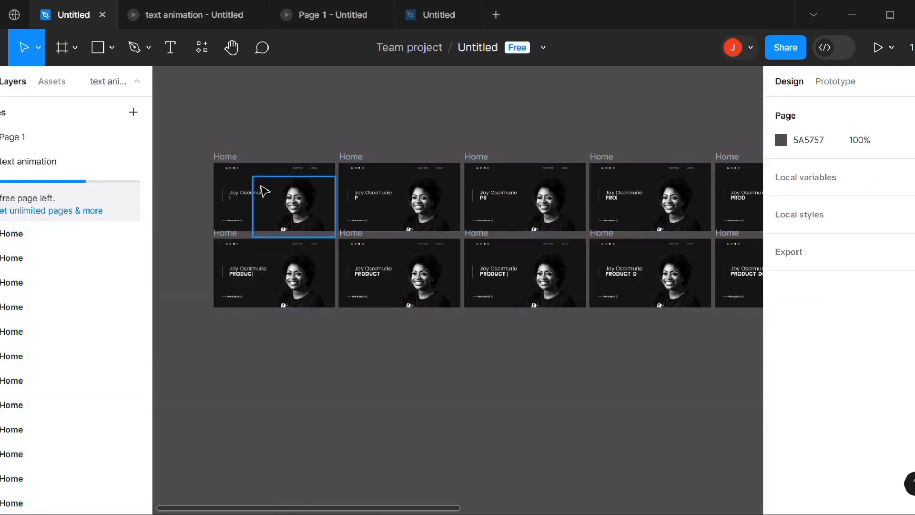
Look over both rows of pasted Home frames to follow how the typed title builds up letter by letter
scroll(300, 185, "up", 3)
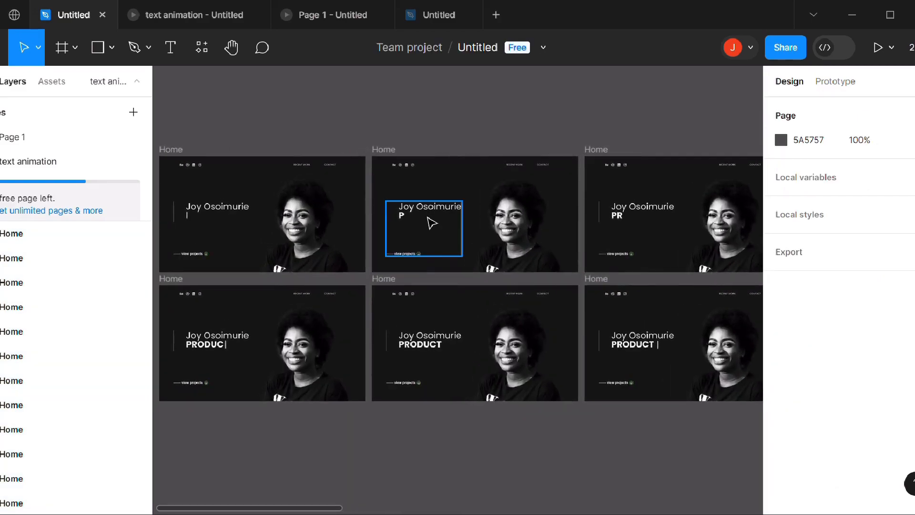
scroll(541, 180, "down", 5)
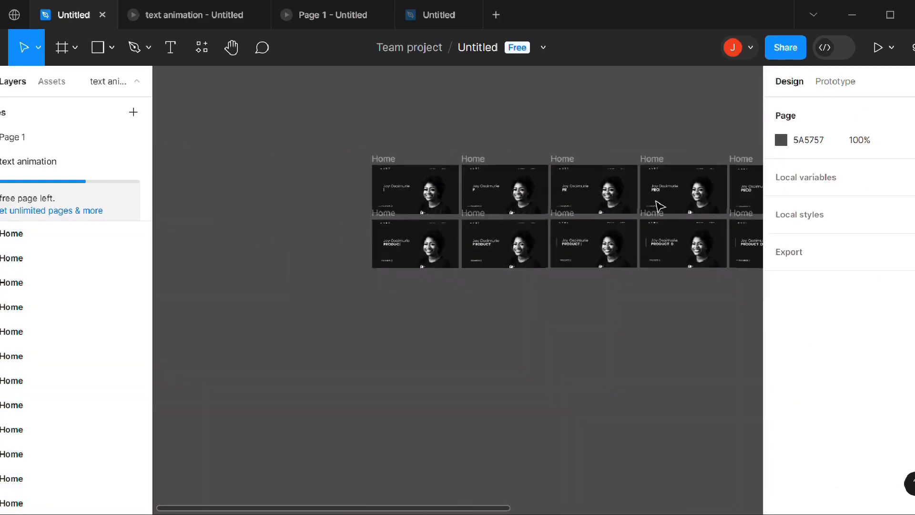
scroll(662, 205, "right", 3)
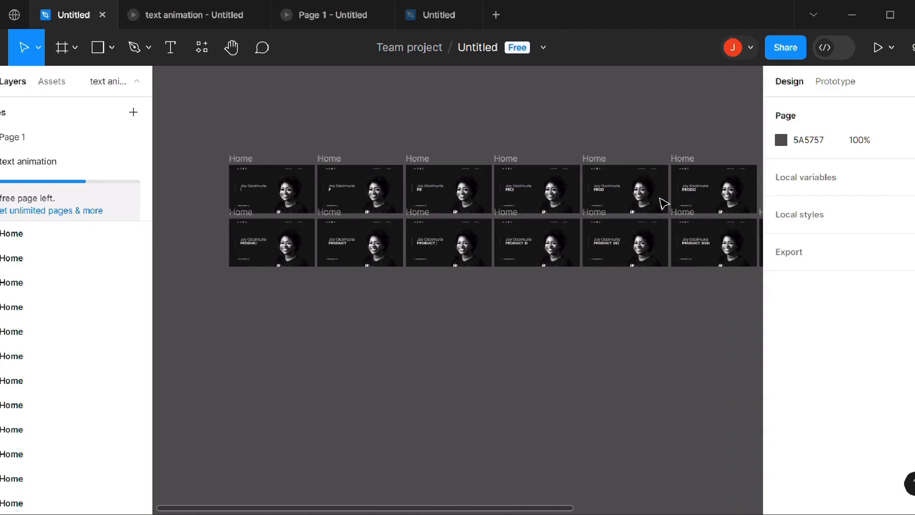
scroll(661, 200, "right", 2)
scroll(306, 256, "left", 2)
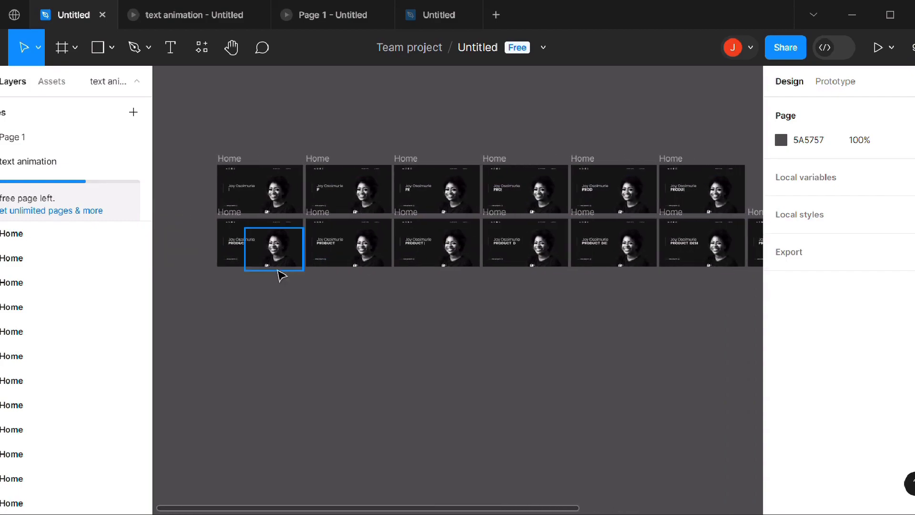
scroll(275, 279, "left", 2)
scroll(360, 138, "up", 5)
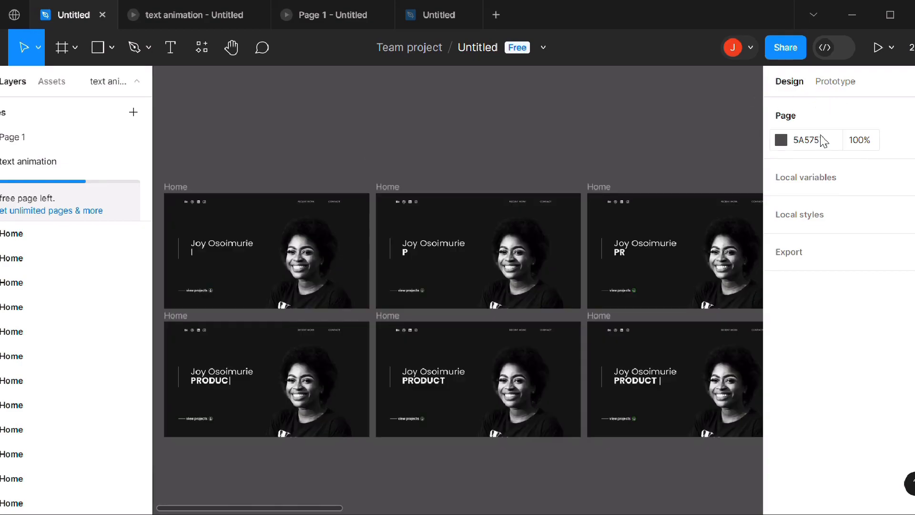
Show the prototype connections and examine how each Home frame links to the next one across both rows
left_click(828, 89)
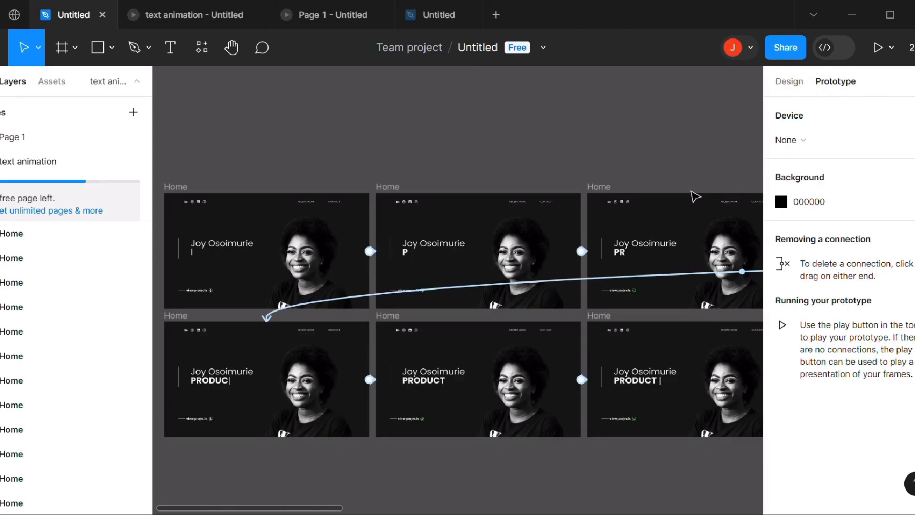
scroll(696, 196, "down", 5)
scroll(484, 235, "right", 2)
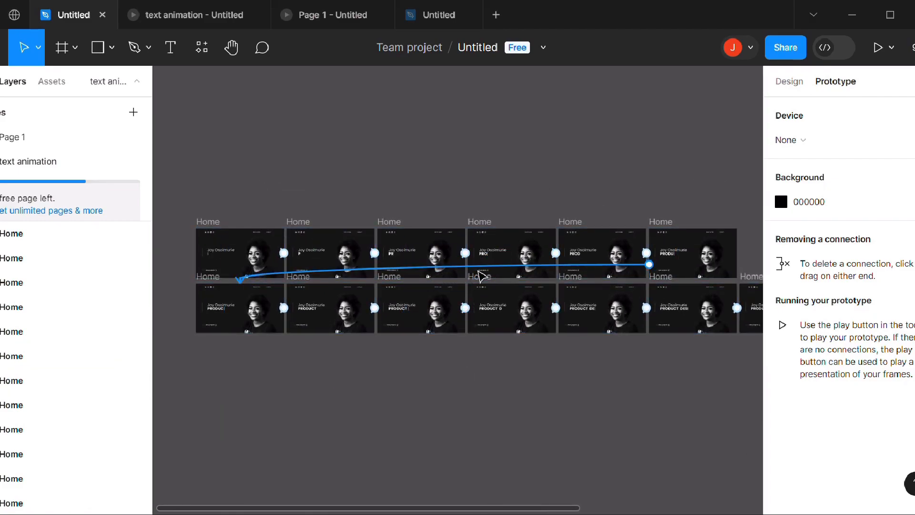
scroll(534, 300, "up", 6)
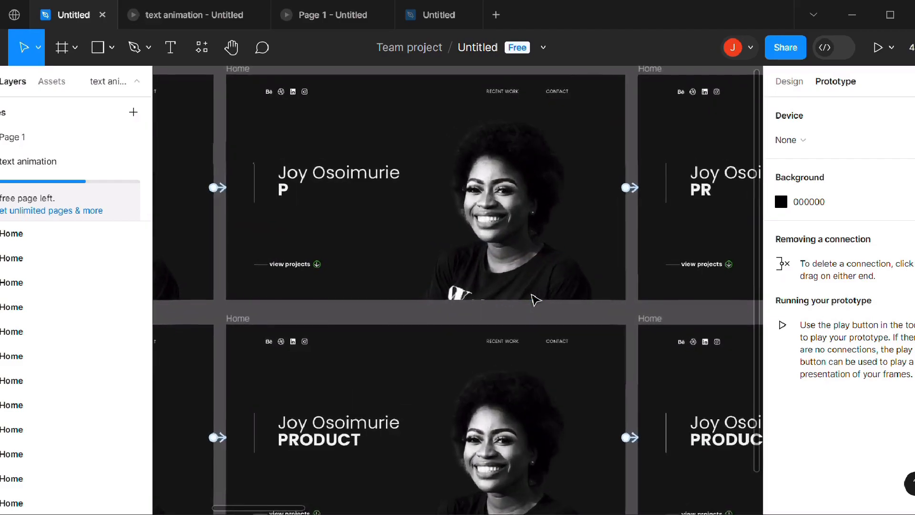
scroll(534, 299, "left", 5)
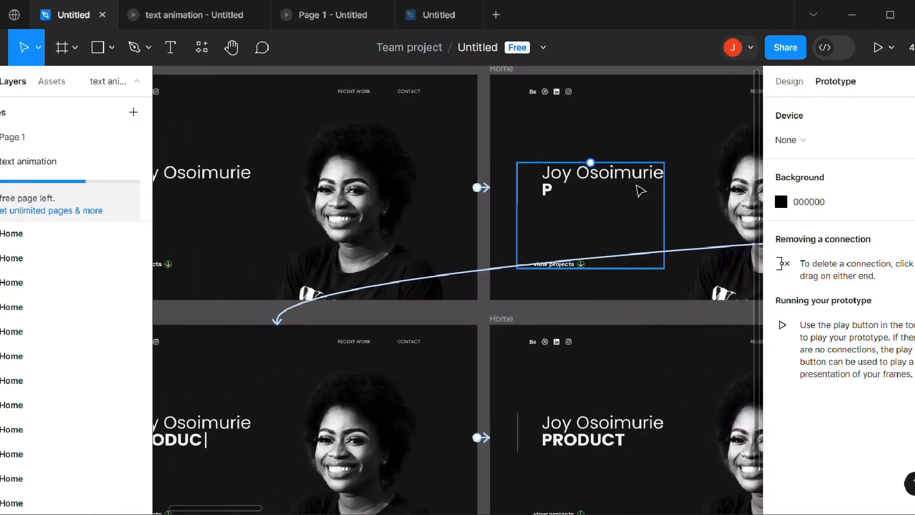
scroll(703, 158, "down", 5)
scroll(691, 168, "right", 2)
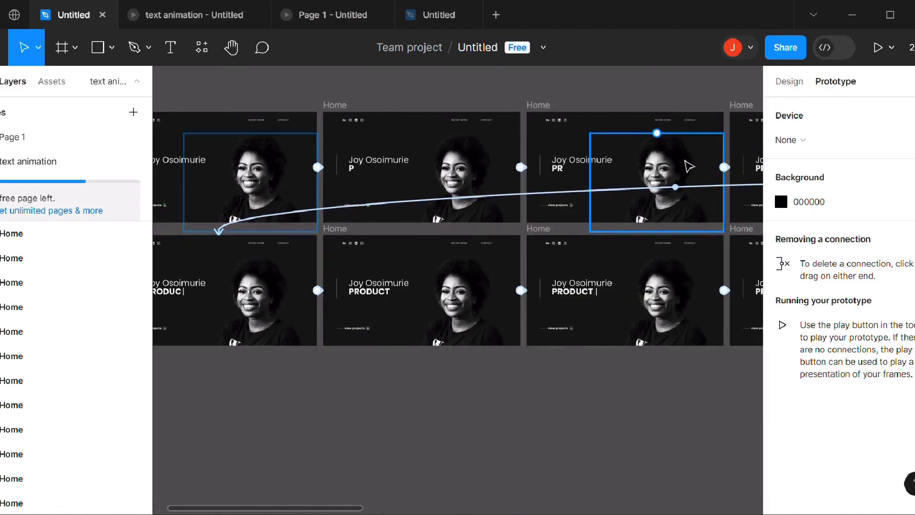
scroll(535, 178, "up", 5)
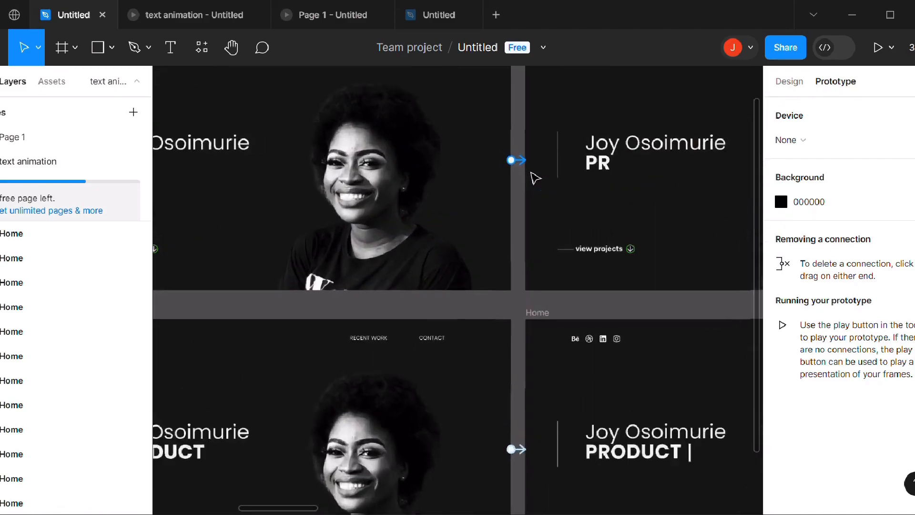
scroll(610, 186, "down", 5)
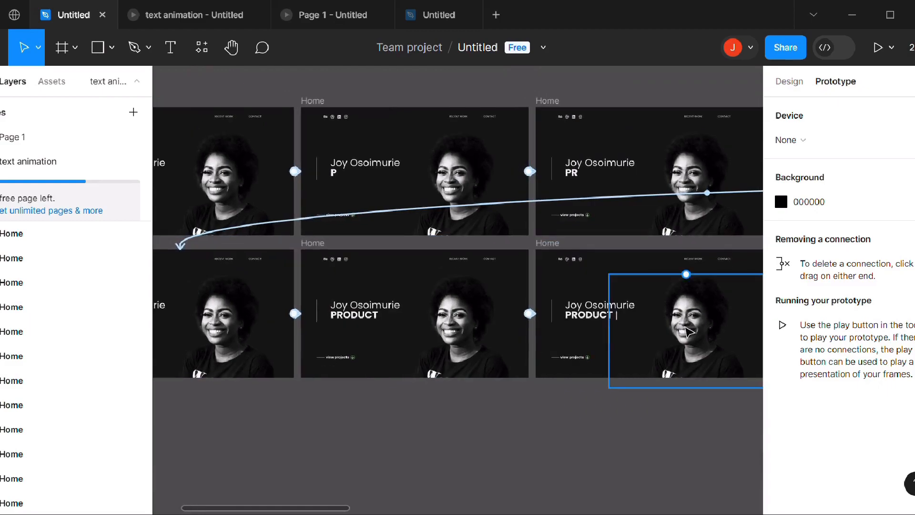
scroll(685, 325, "right", 1)
scroll(641, 329, "down", 2)
scroll(642, 329, "left", 2)
scroll(459, 233, "up", 4)
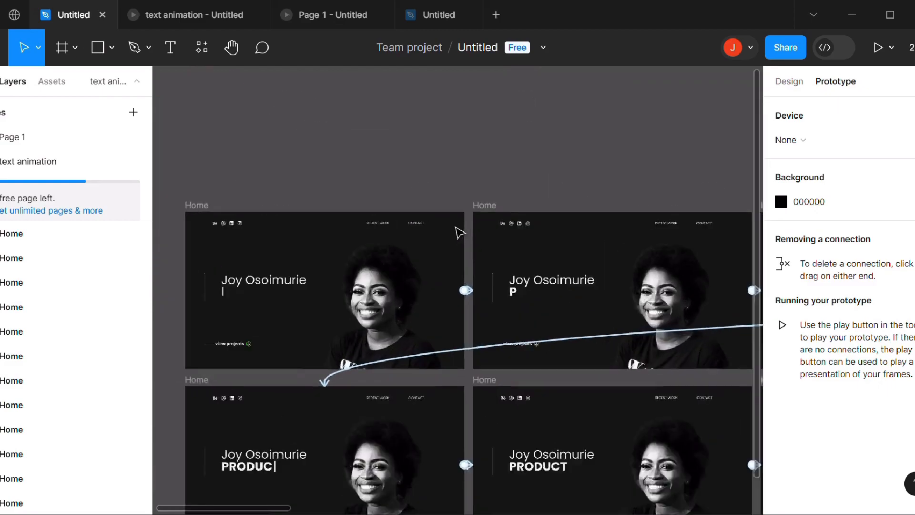
scroll(459, 233, "down", 2)
scroll(459, 233, "left", 1)
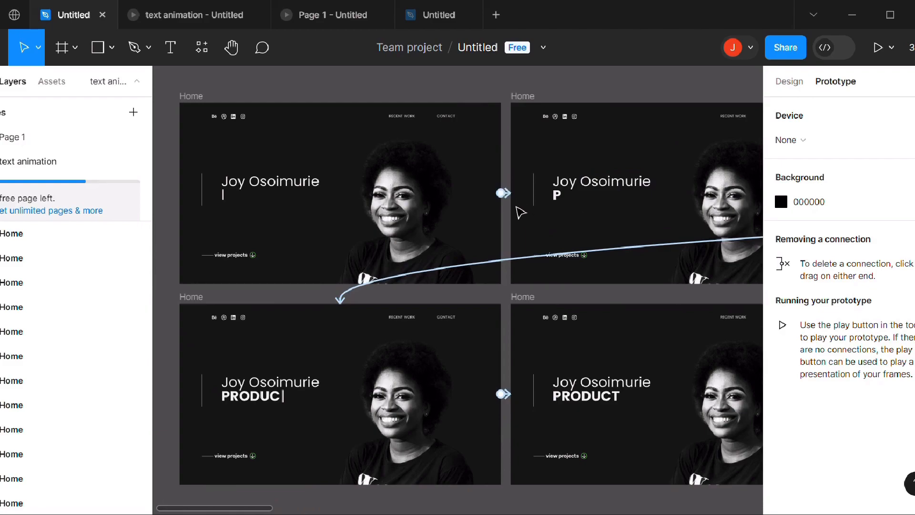
Delete the existing prototype connection between the first Home frame and the frame showing "P"
left_click(513, 199)
left_click(510, 197)
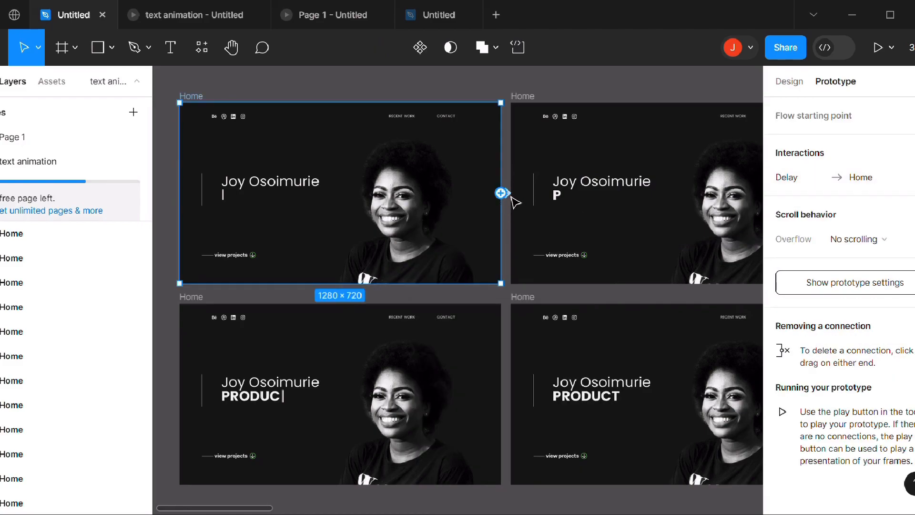
left_click(521, 205)
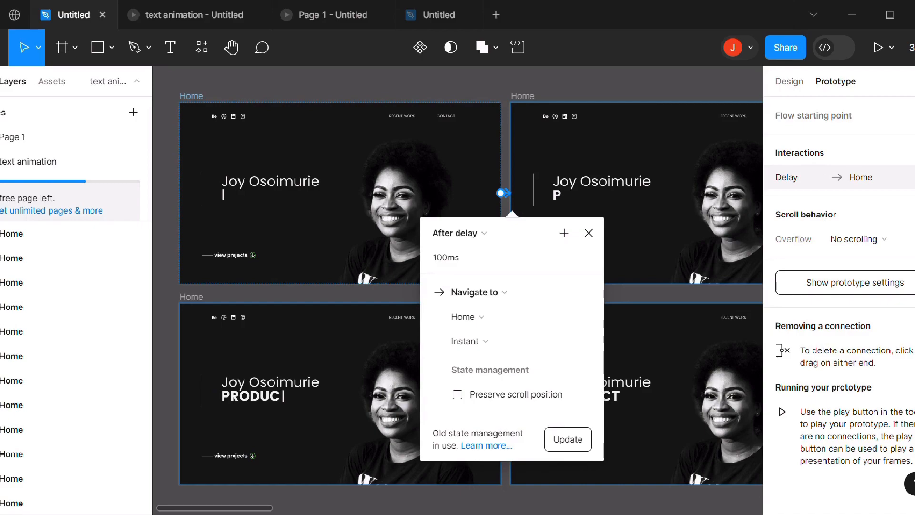
key("Delete")
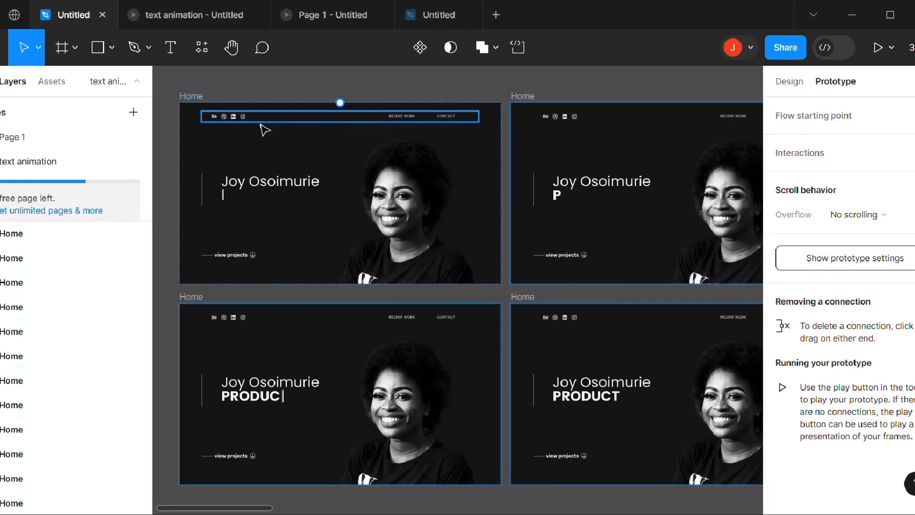
Connect the first Home frame to the Home frame showing "P" with a new prototype interaction
left_click(182, 98)
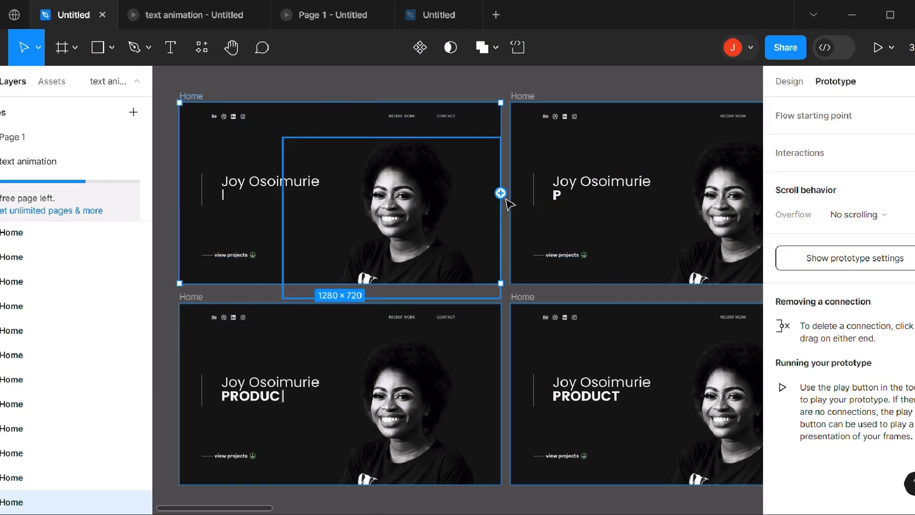
left_click_drag(500, 193, 528, 178)
left_click_drag(555, 213, 556, 214)
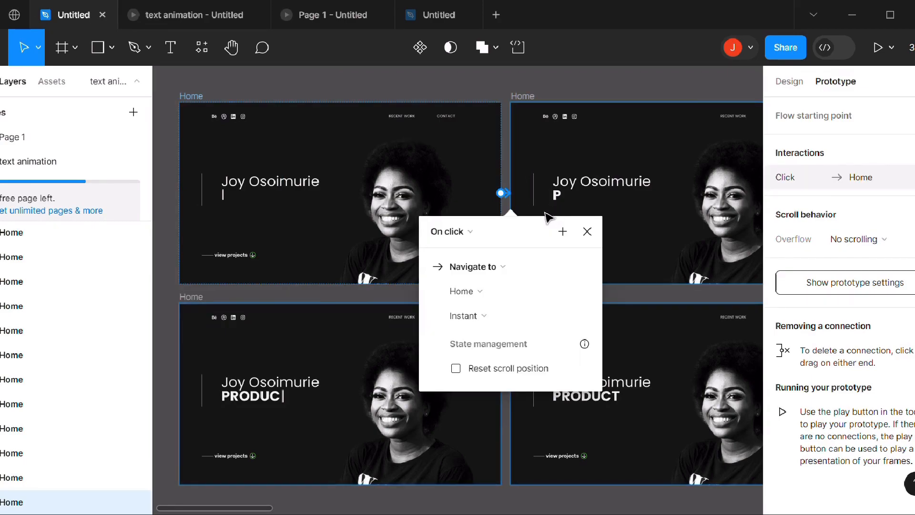
Set the new interaction's trigger to After delay with a 100 ms delay and close its settings
left_click(461, 237)
left_click(462, 237)
left_click(467, 232)
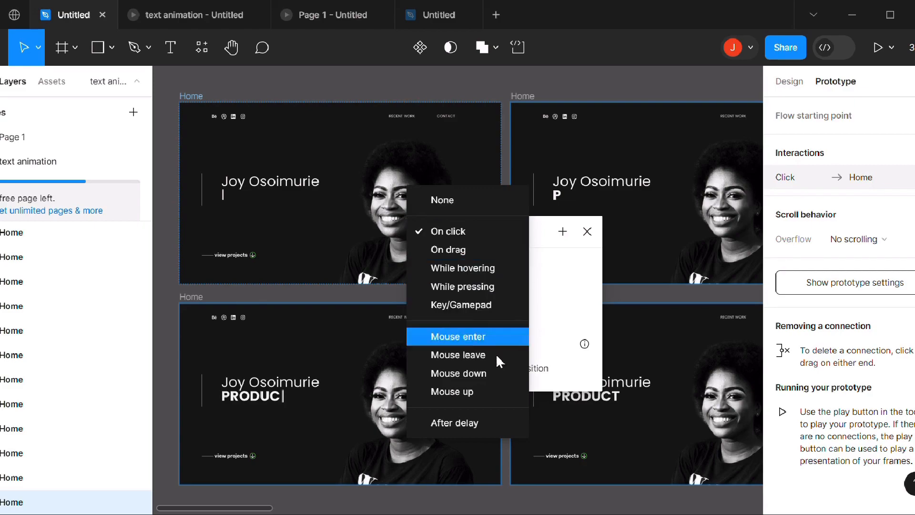
left_click(465, 423)
left_click(461, 260)
double_click(463, 260)
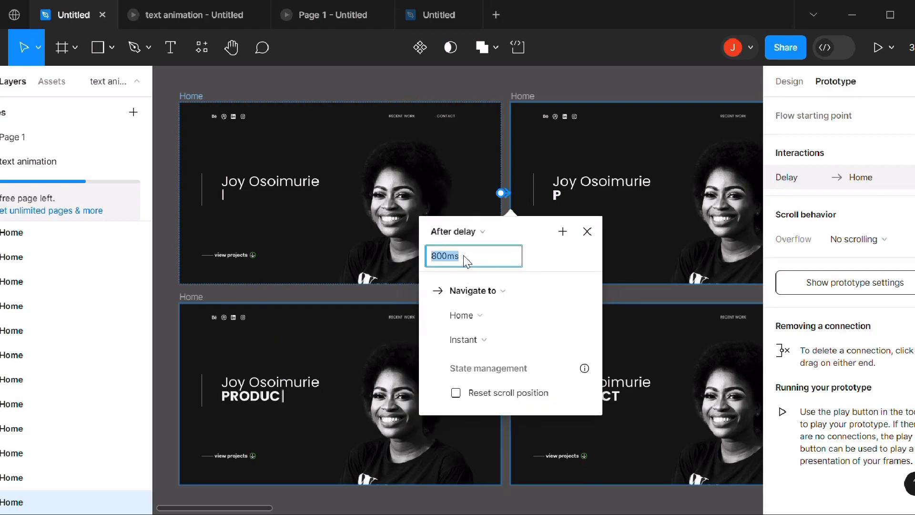
type("100")
key("Return")
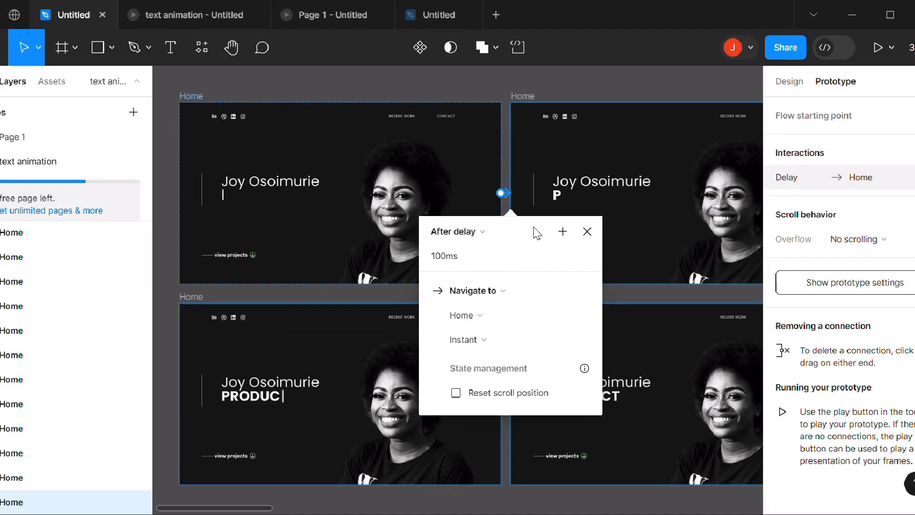
left_click(586, 97)
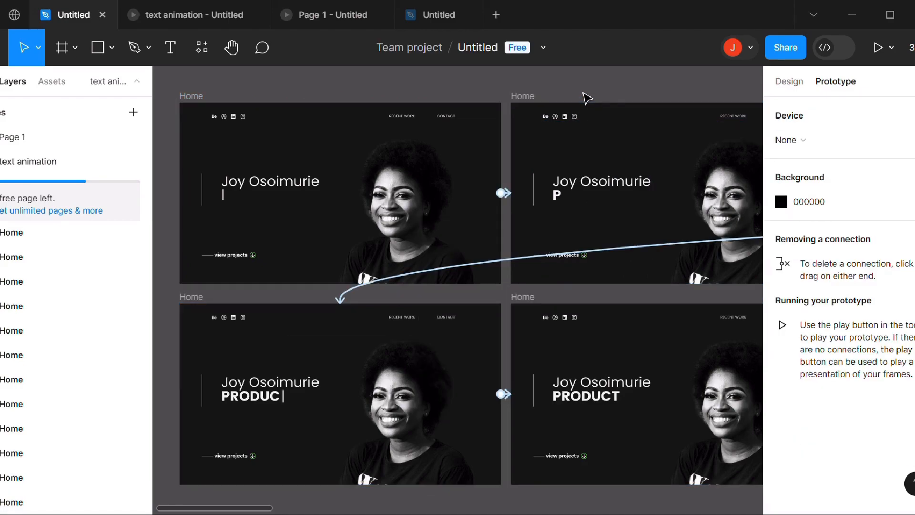
scroll(622, 189, "right", 5)
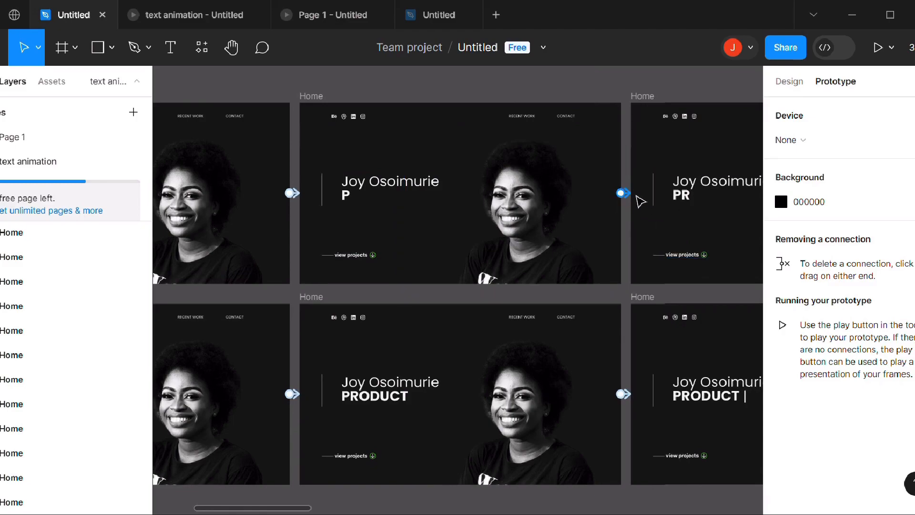
Check the interaction settings of the connection from the "P" frame to the "PR" frame and close them
left_click(638, 202)
scroll(635, 205, "right", 3)
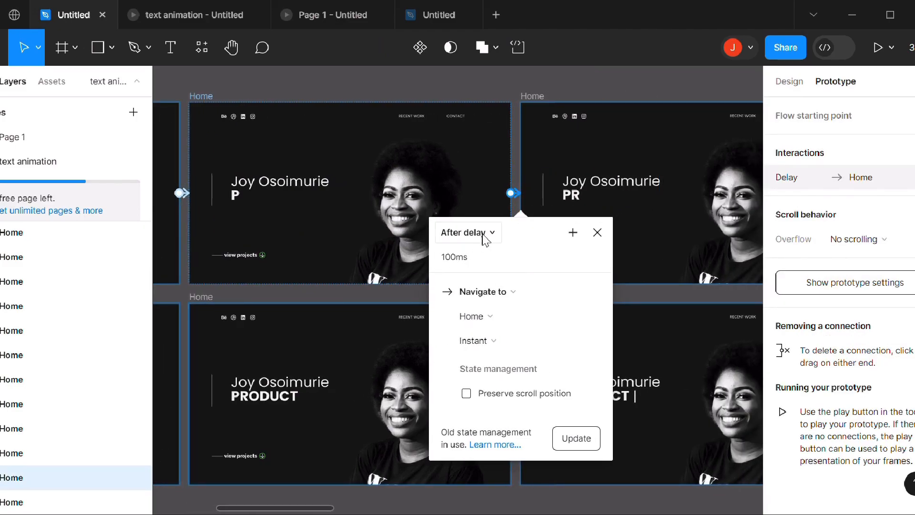
left_click(597, 233)
Look along both rows of Home frames, watch the running Page 1 prototype, and return to the design file
scroll(591, 270, "down", 2)
scroll(591, 270, "down", 5)
scroll(663, 407, "right", 8)
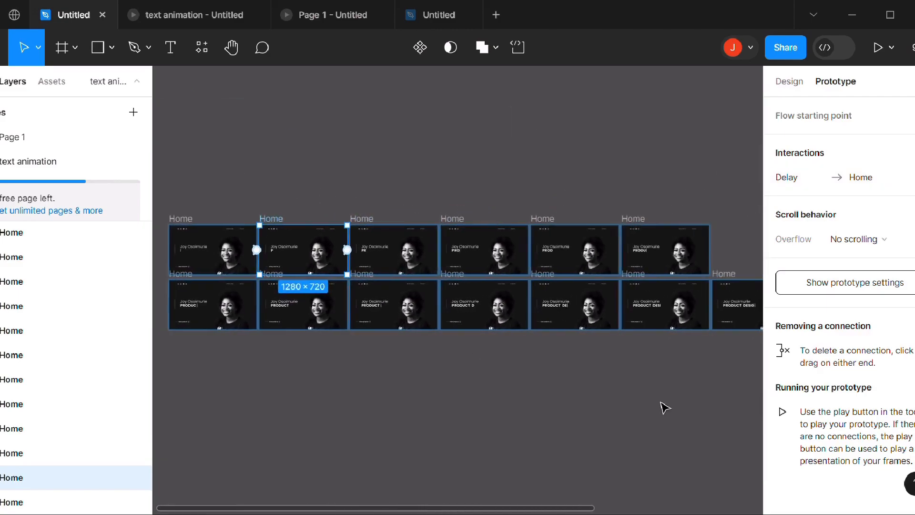
scroll(665, 406, "right", 6)
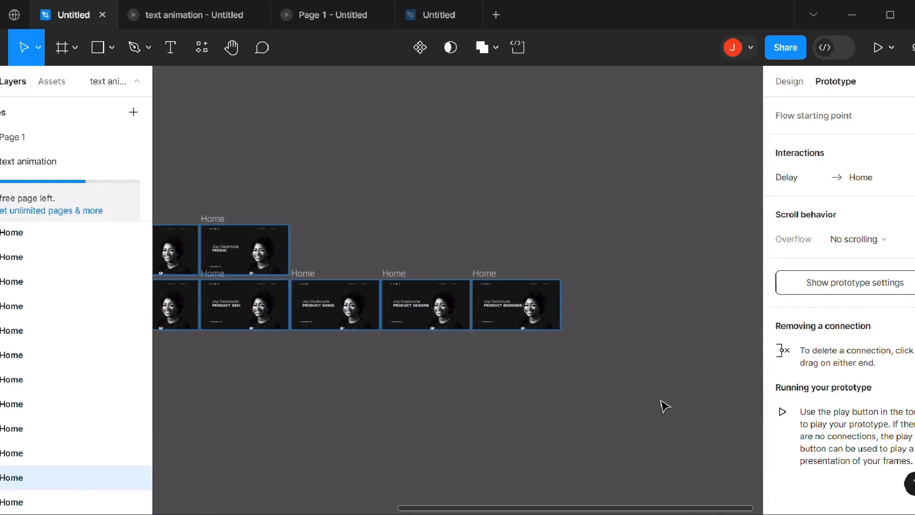
scroll(665, 406, "up", 4)
scroll(665, 406, "left", 3)
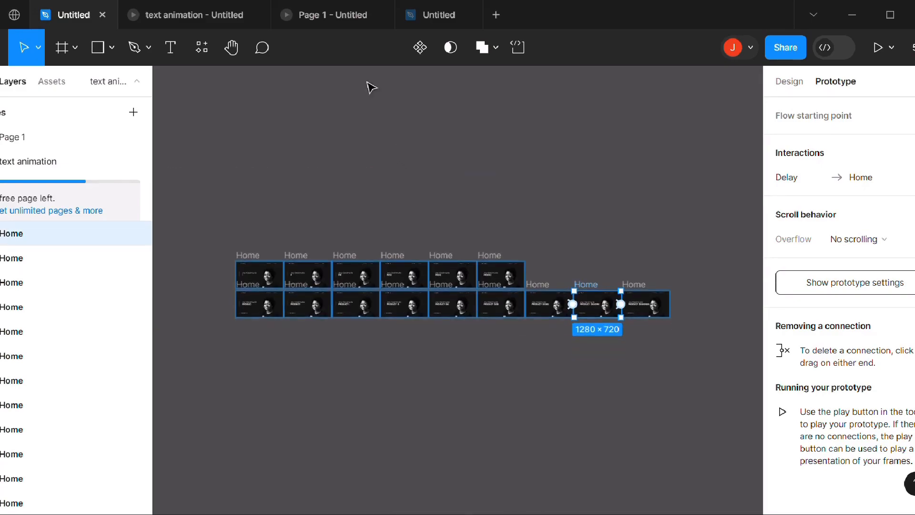
left_click(341, 13)
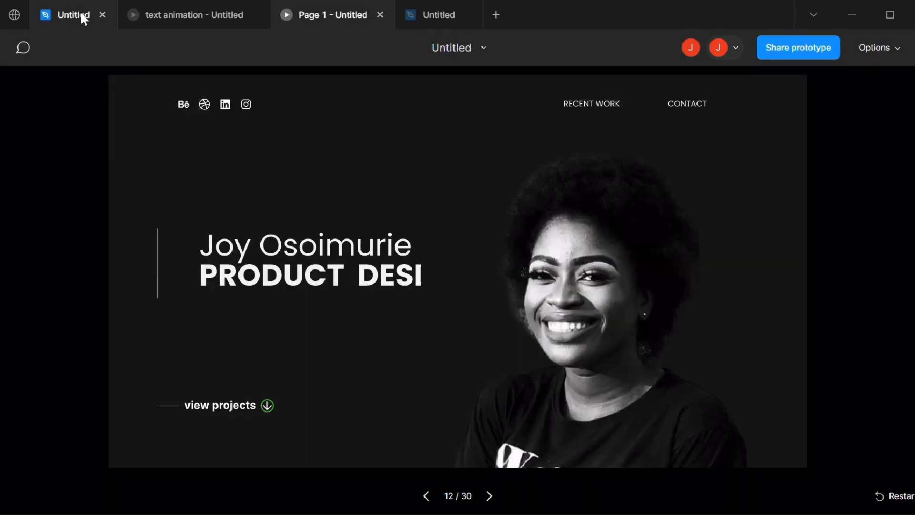
left_click(79, 16)
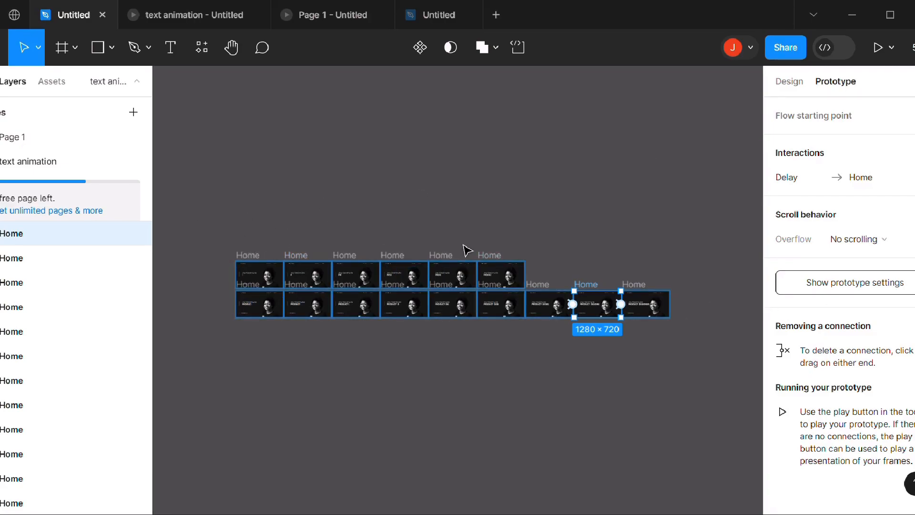
left_click(602, 171)
left_click_drag(213, 187, 694, 344)
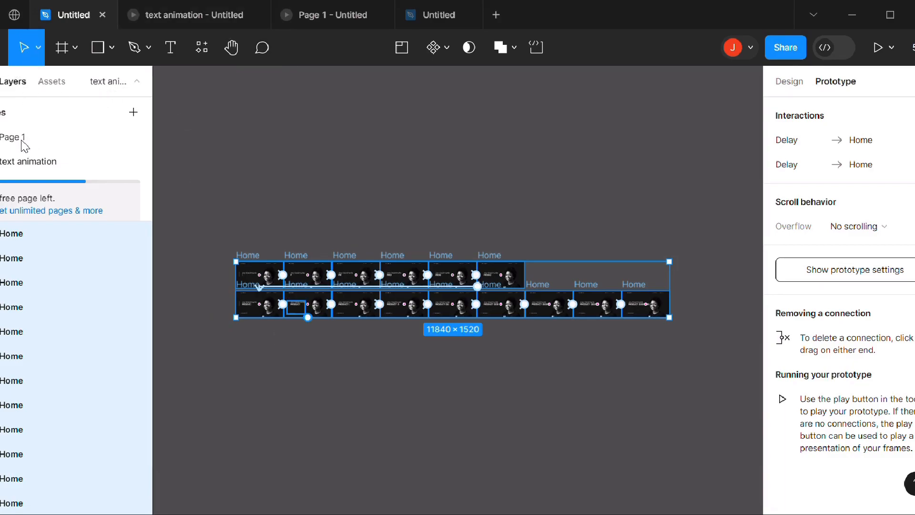
left_click(5, 134)
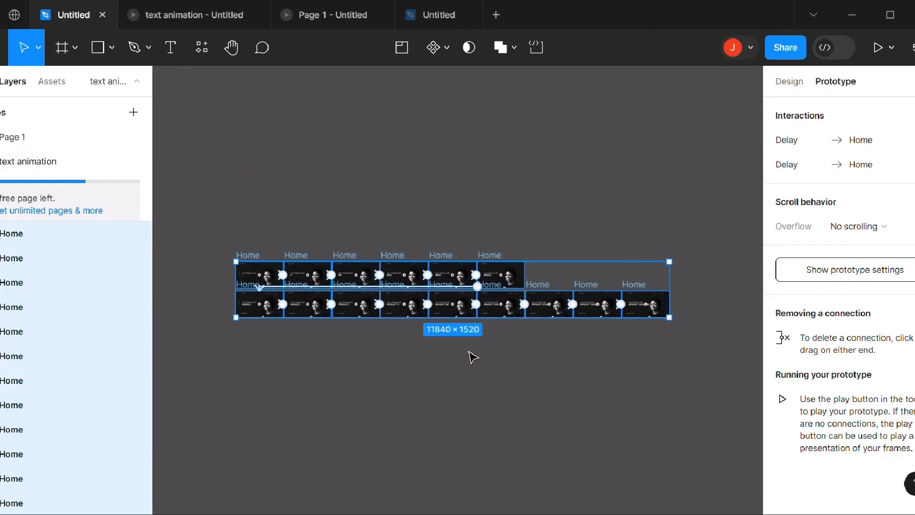
scroll(472, 357, "down", 1)
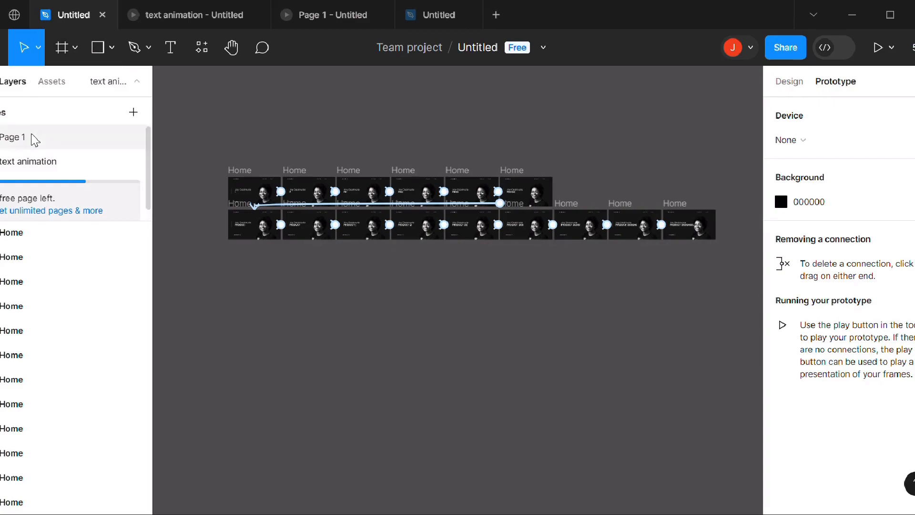
Copy the lower set of Home frames from Page 1 and return to the text animation page
left_click(32, 138)
left_click_drag(215, 281, 756, 432)
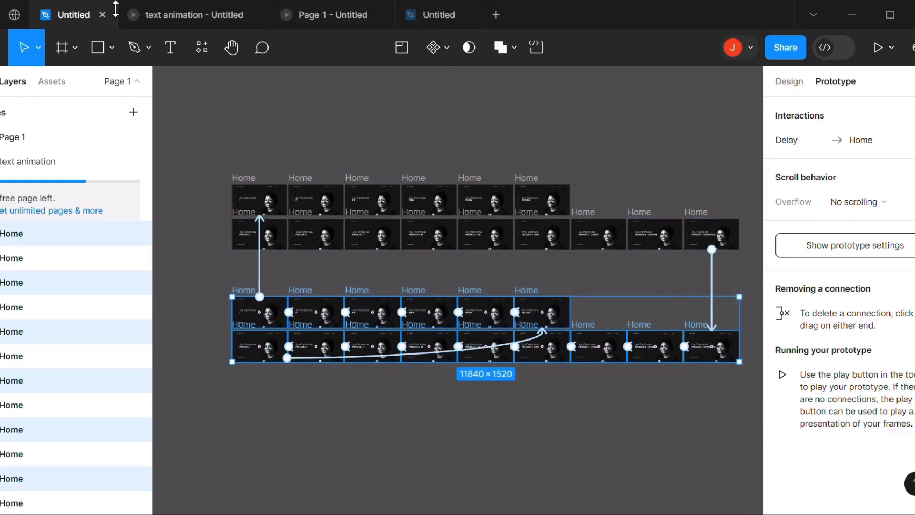
left_click(58, 163)
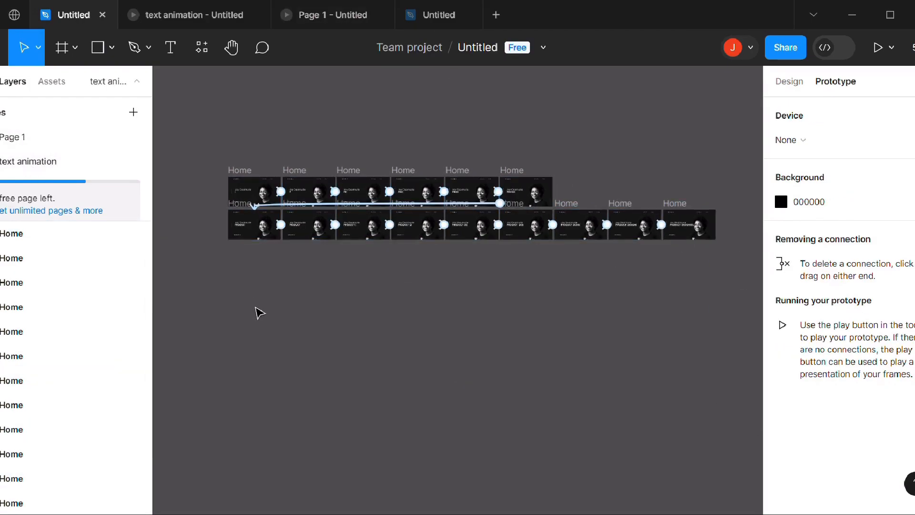
Paste the copied Home frames on the text animation page and place them below the existing rows, aligned with their outer edges
key("ctrl+v")
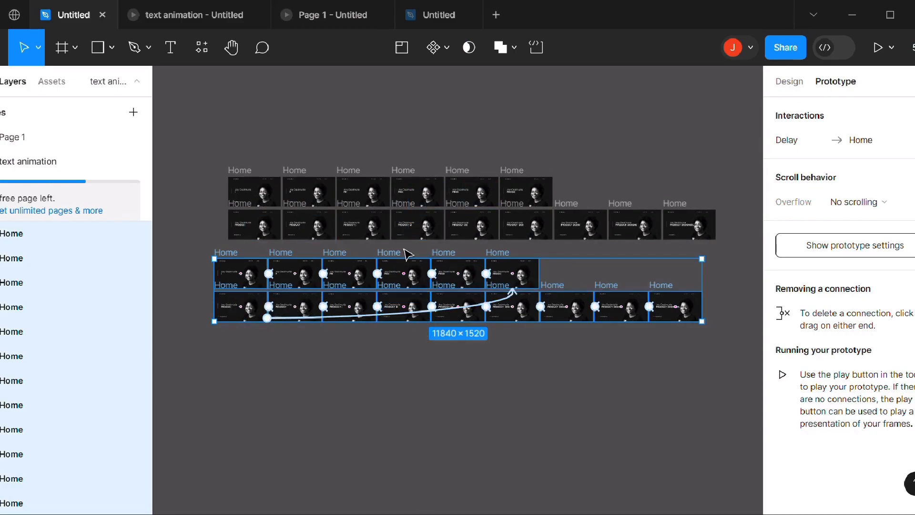
left_click_drag(404, 260, 419, 285)
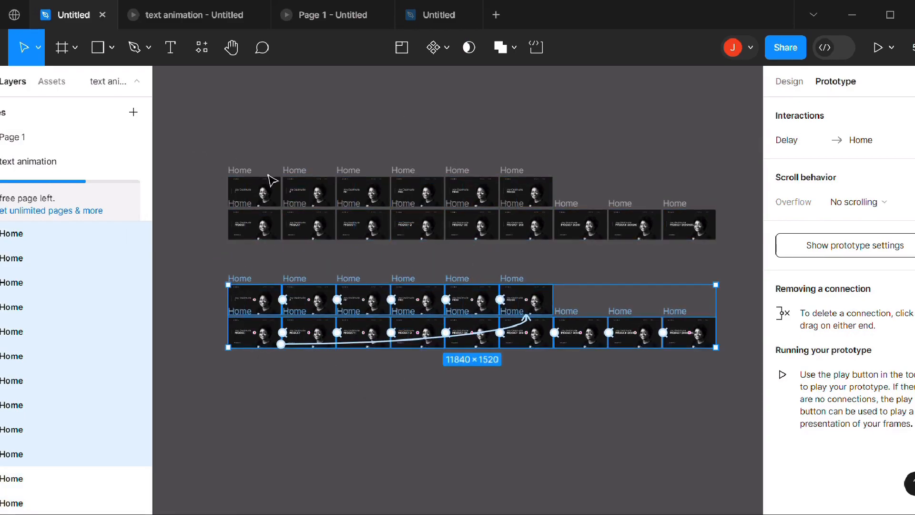
left_click(248, 150)
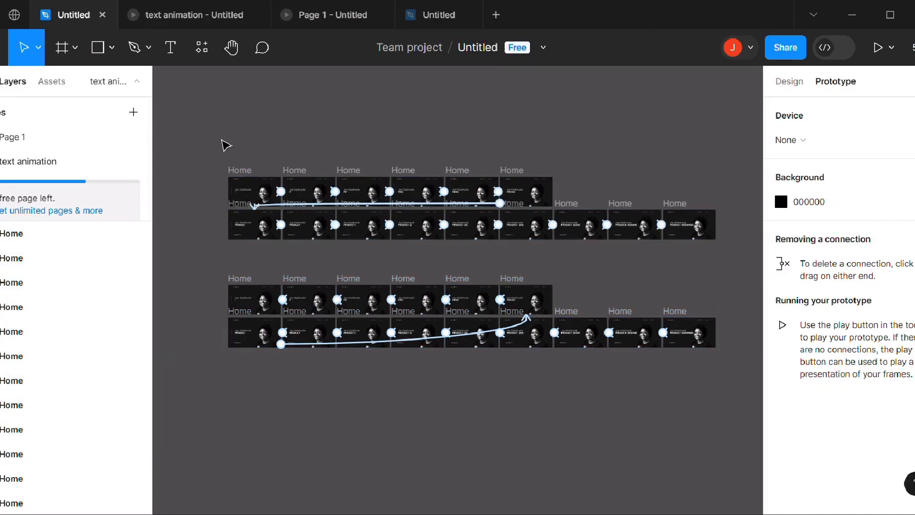
Compare the direction of the prototype connections in the original Home rows with those in the pasted Home rows
scroll(227, 147, "up", 10)
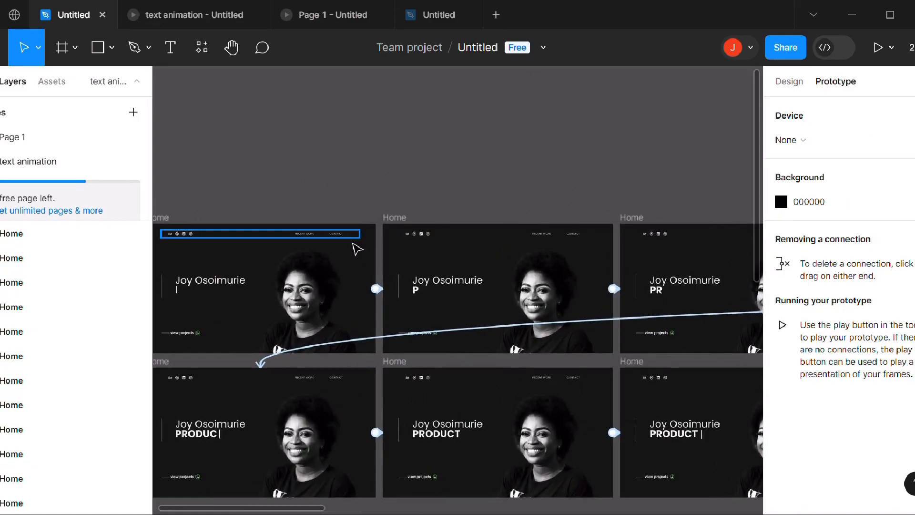
scroll(357, 248, "up", 10)
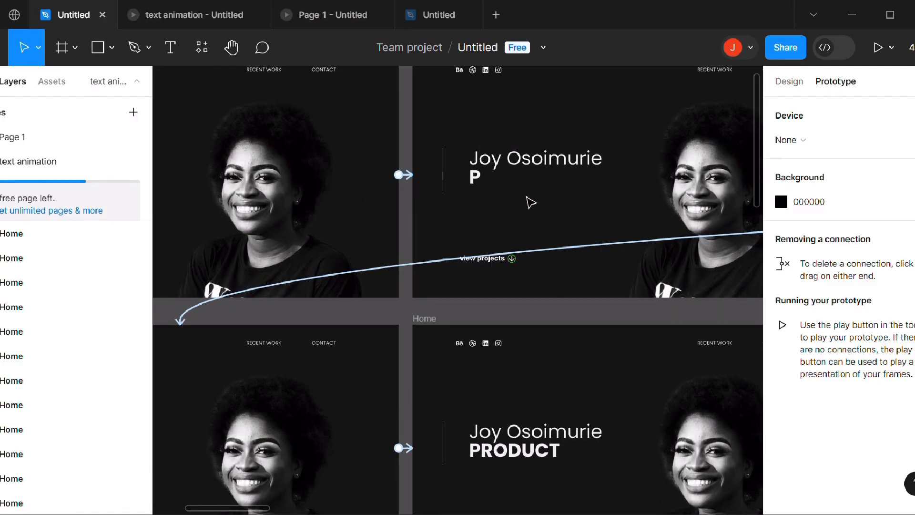
scroll(538, 200, "down", 4)
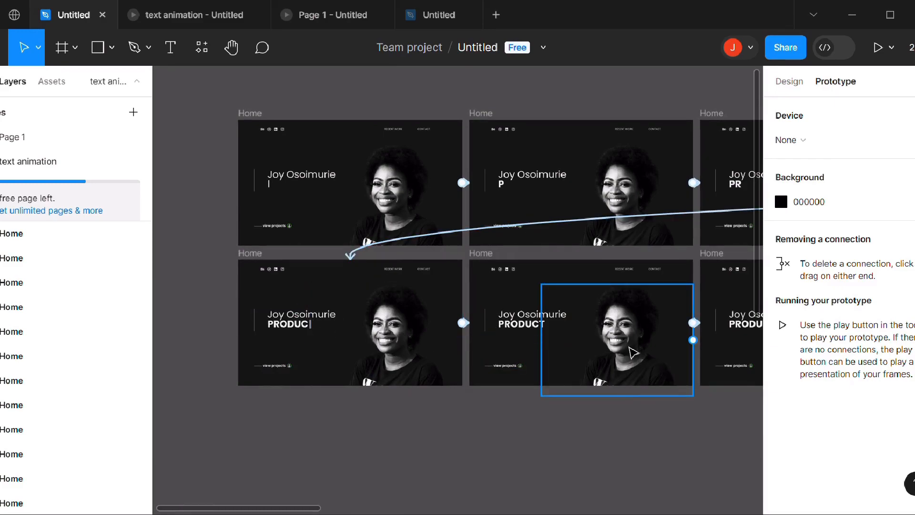
scroll(632, 353, "down", 5)
scroll(629, 356, "right", 6)
scroll(630, 356, "down", 2)
left_click_drag(185, 280, 575, 435)
scroll(575, 435, "up", 8)
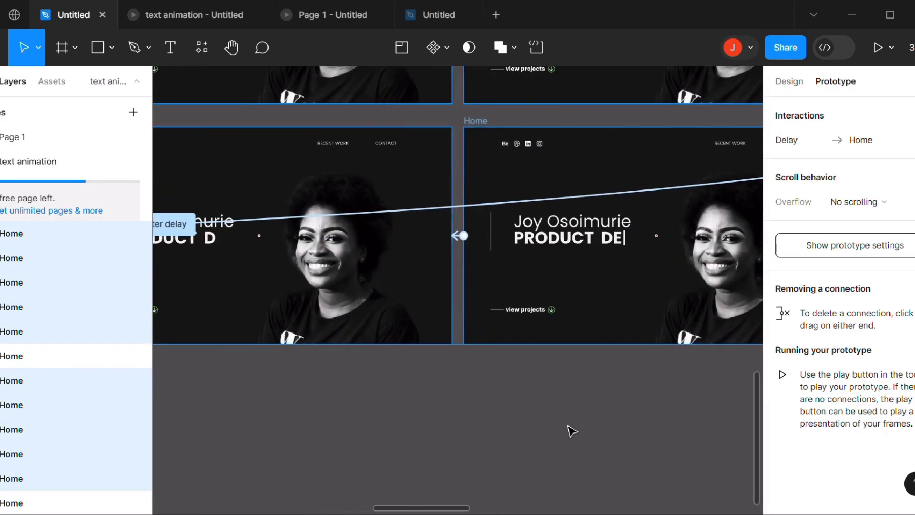
scroll(572, 431, "up", 5)
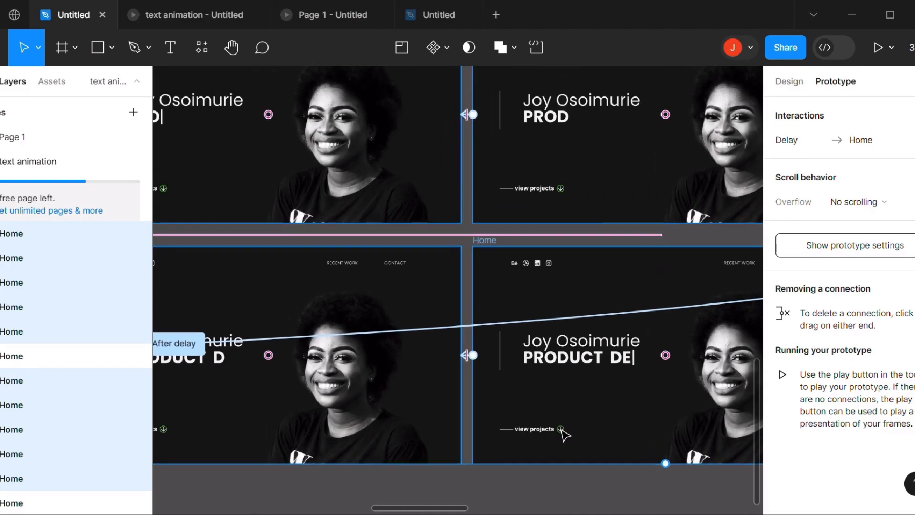
scroll(564, 434, "up", 5)
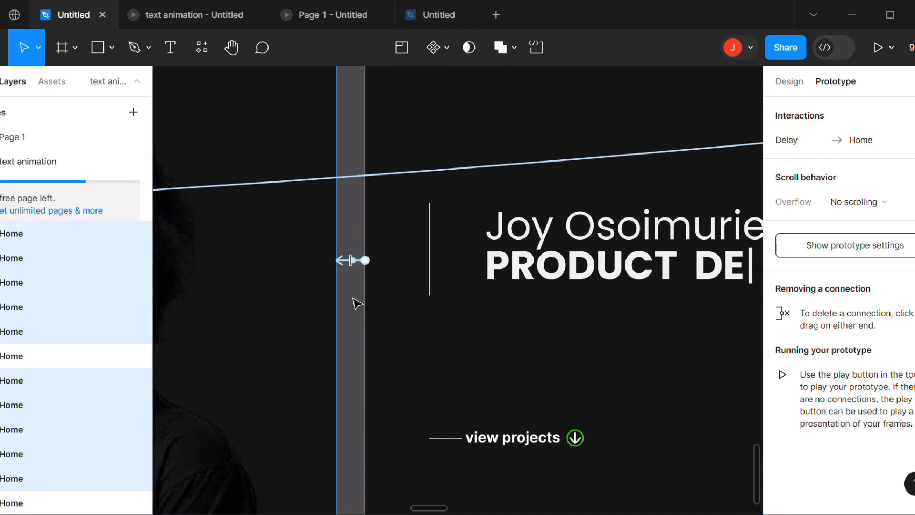
scroll(365, 282, "down", 5)
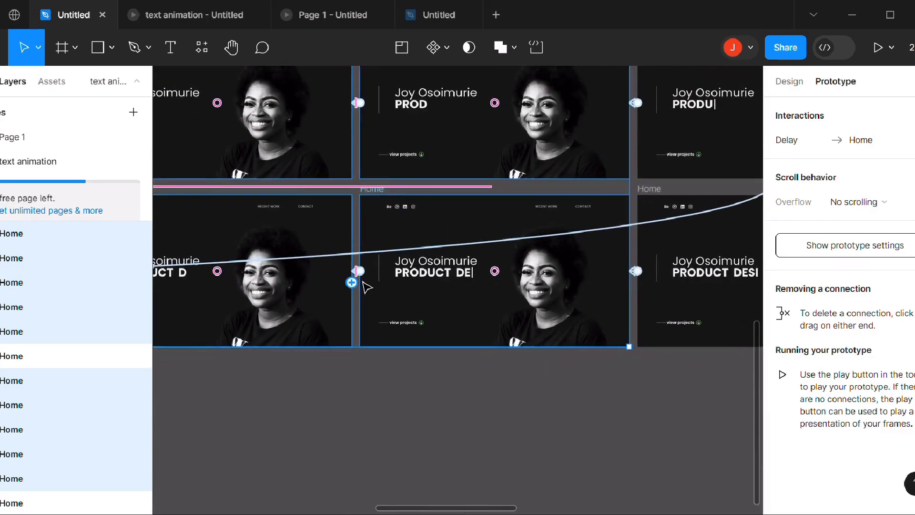
scroll(363, 286, "down", 3)
scroll(345, 261, "up", 5)
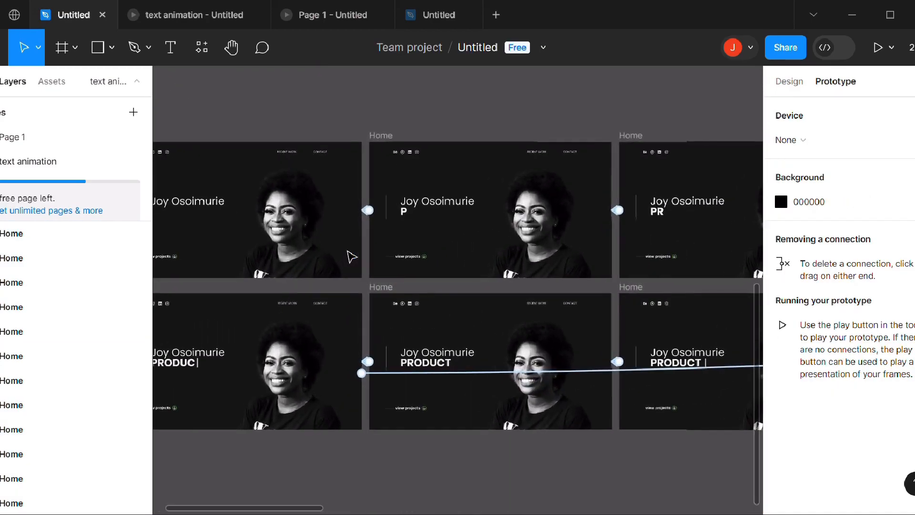
scroll(351, 257, "up", 5)
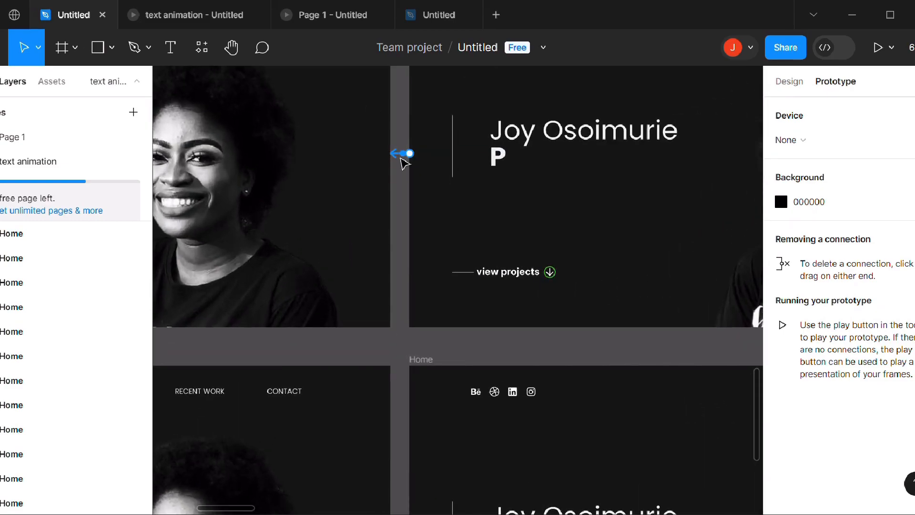
scroll(391, 162, "down", 5)
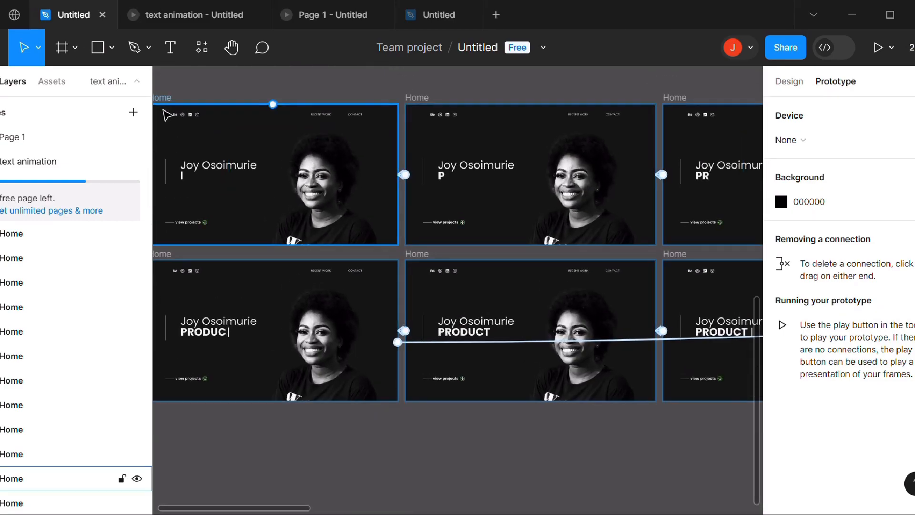
Delete the existing connection between the "P" frame and the first Home frame in the pasted set
left_click(174, 114)
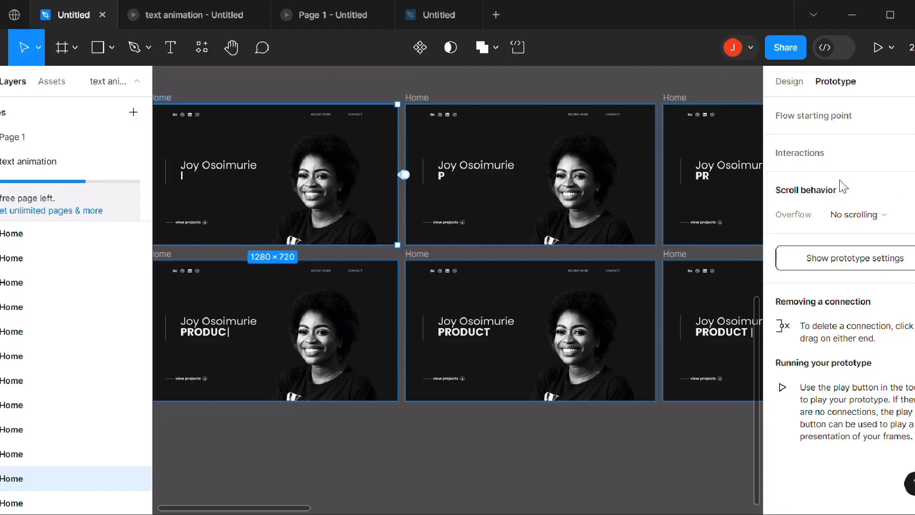
scroll(289, 190, "left", 1)
scroll(288, 191, "up", 1)
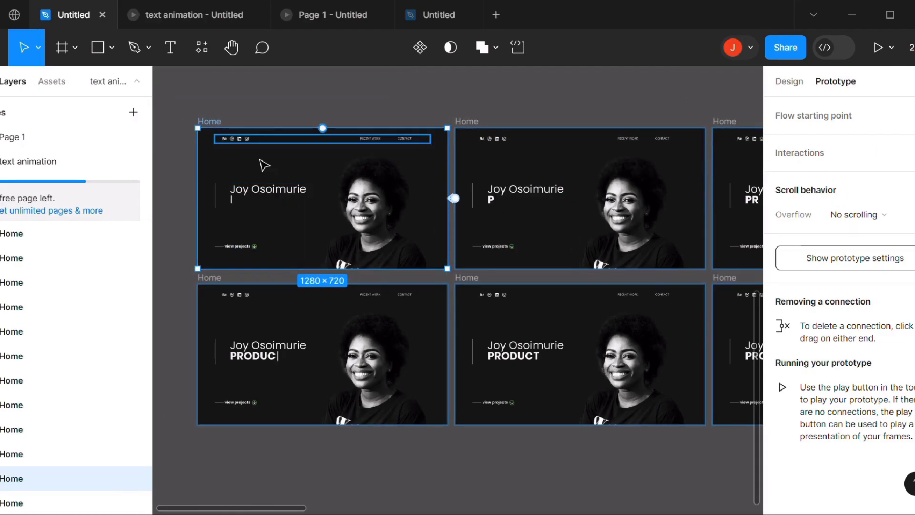
scroll(455, 209, "up", 3)
scroll(456, 210, "up", 1)
left_click(460, 198)
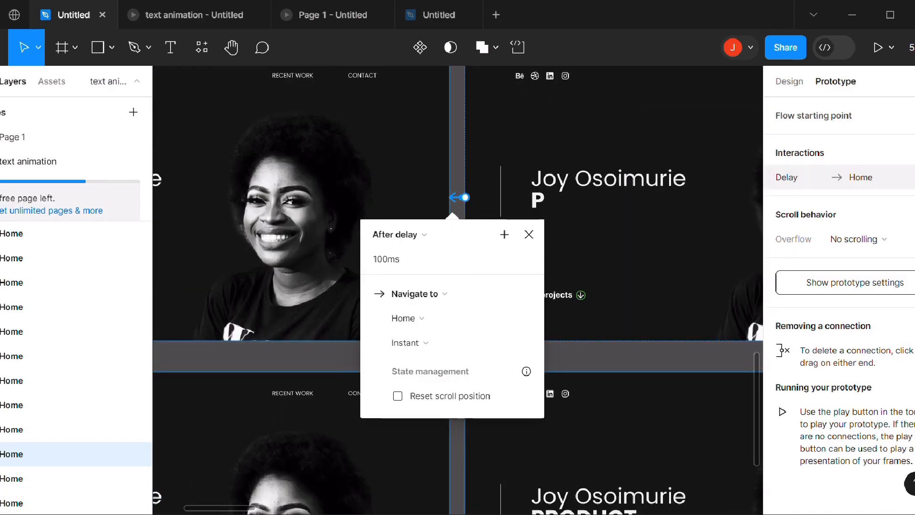
key("Delete")
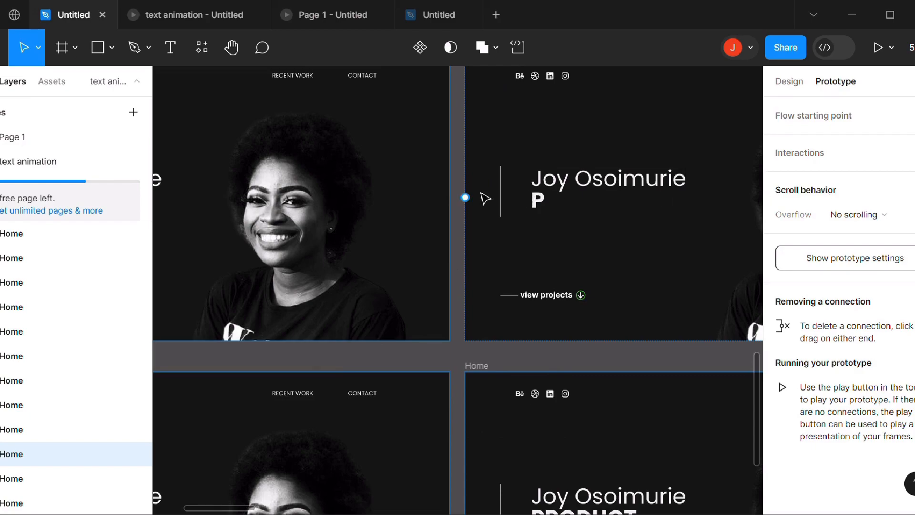
Connect the pasted set's "P" frame back to the first Home frame with a new prototype interaction
scroll(376, 194, "down", 4)
scroll(524, 181, "up", 4)
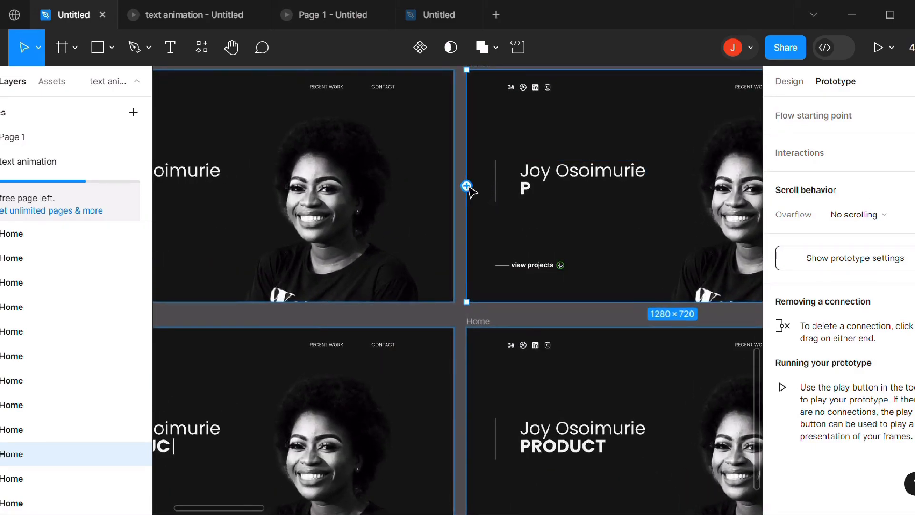
left_click_drag(466, 187, 411, 184)
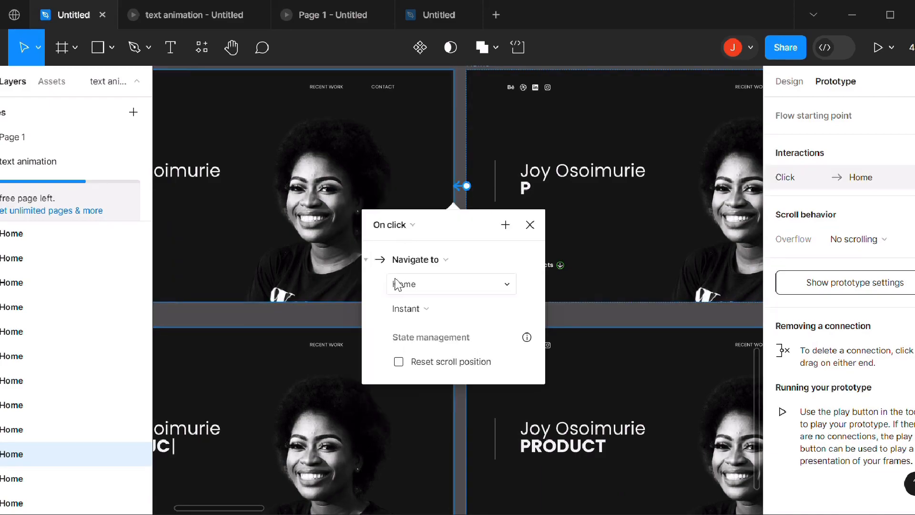
Set the trigger of the backward interaction from the "P" frame to After delay with a 100 ms delay
left_click(400, 227)
left_click(408, 426)
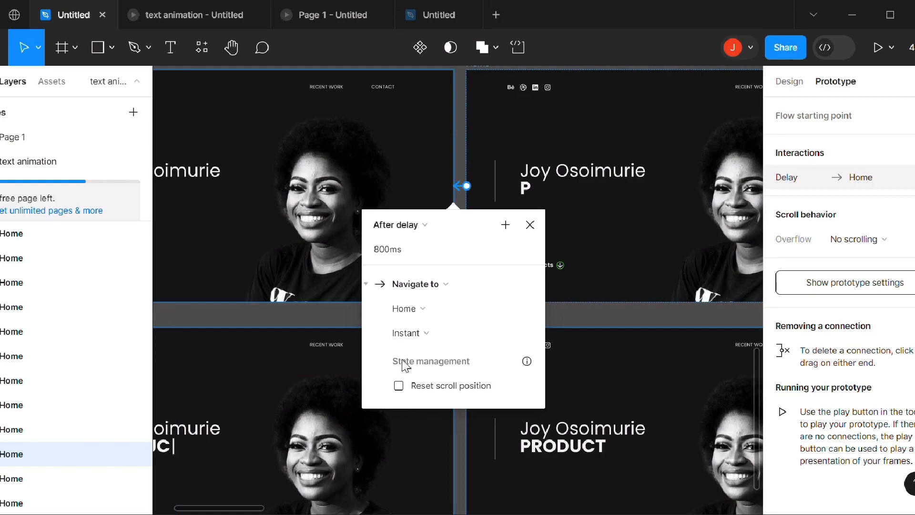
left_click(386, 250)
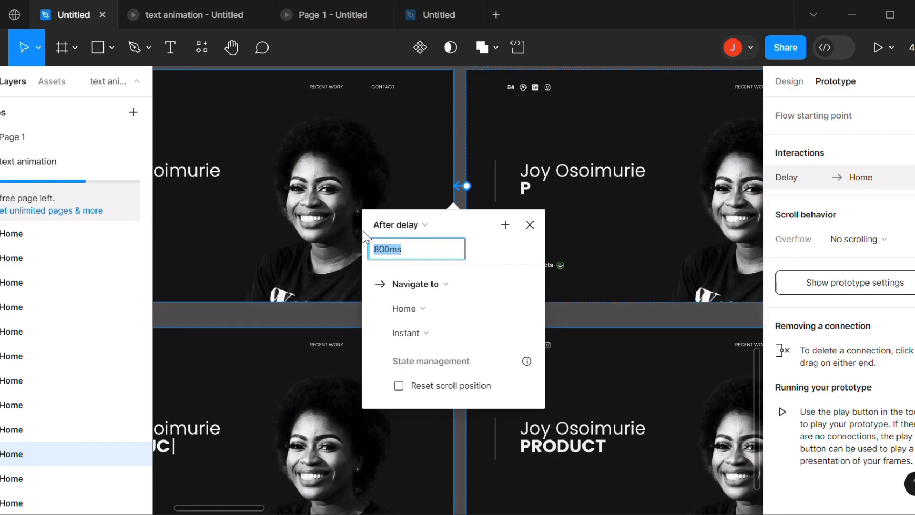
key("Return")
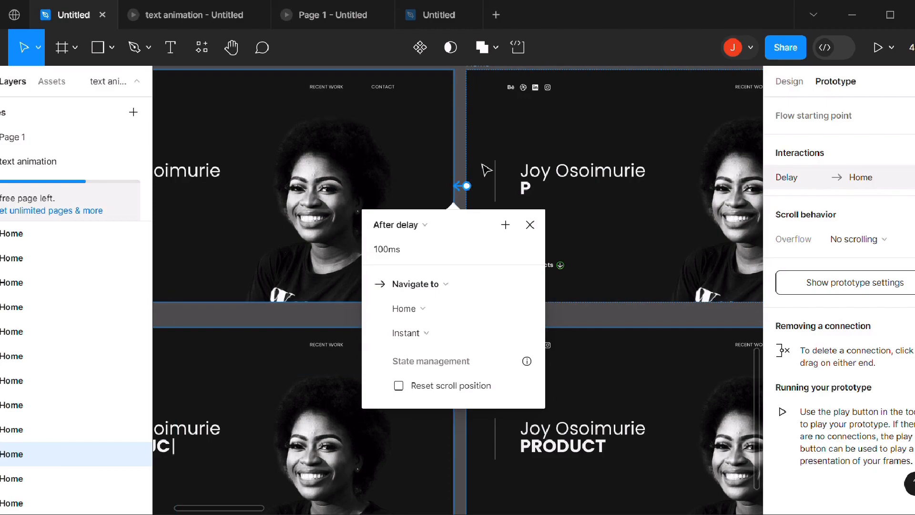
key("Escape")
key("shift+1")
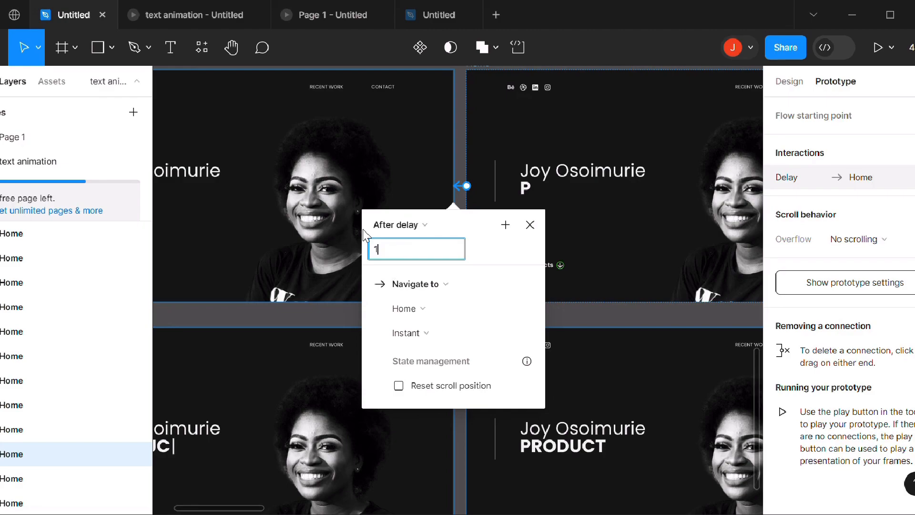
key("Return")
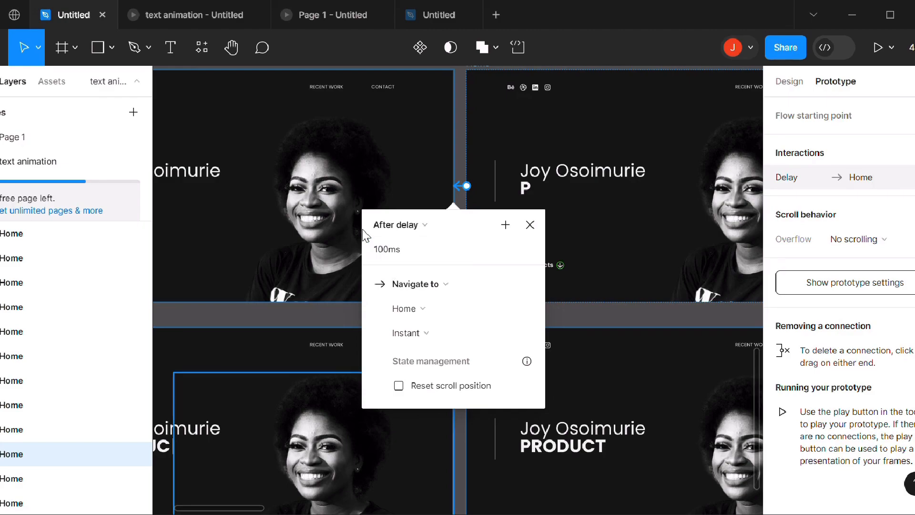
Examine the prototype connections across the original and pasted Home rows on the text animation page
key("Escape")
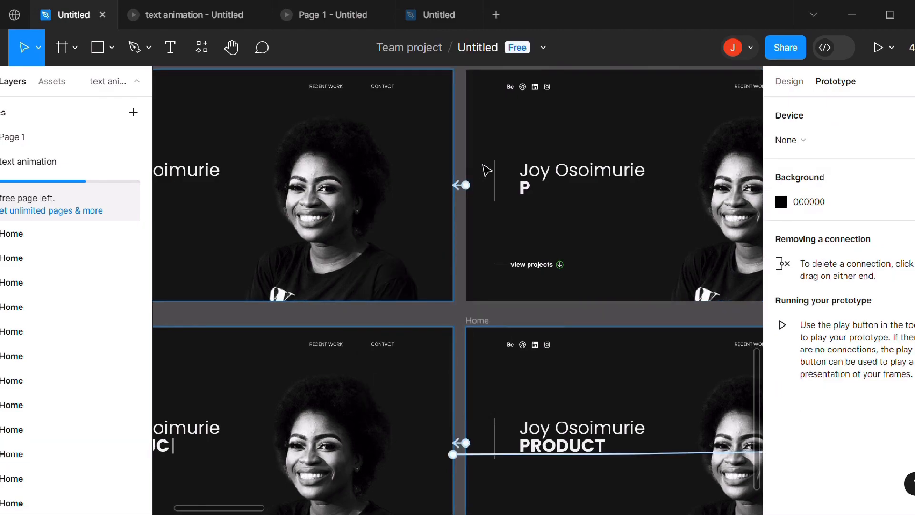
scroll(506, 184, "down", 5)
scroll(507, 331, "up", 5)
scroll(508, 324, "right", 4)
scroll(515, 306, "down", 7)
scroll(578, 285, "right", 1)
scroll(592, 249, "right", 1)
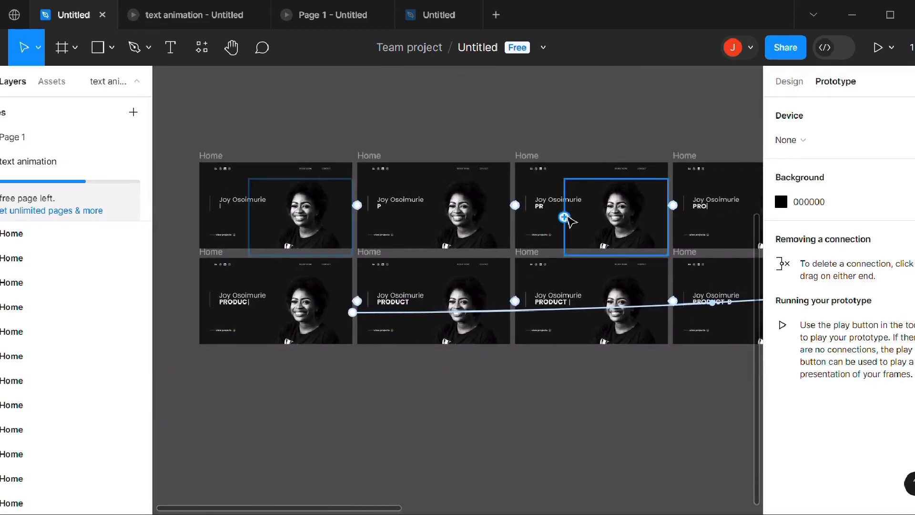
scroll(558, 190, "down", 5)
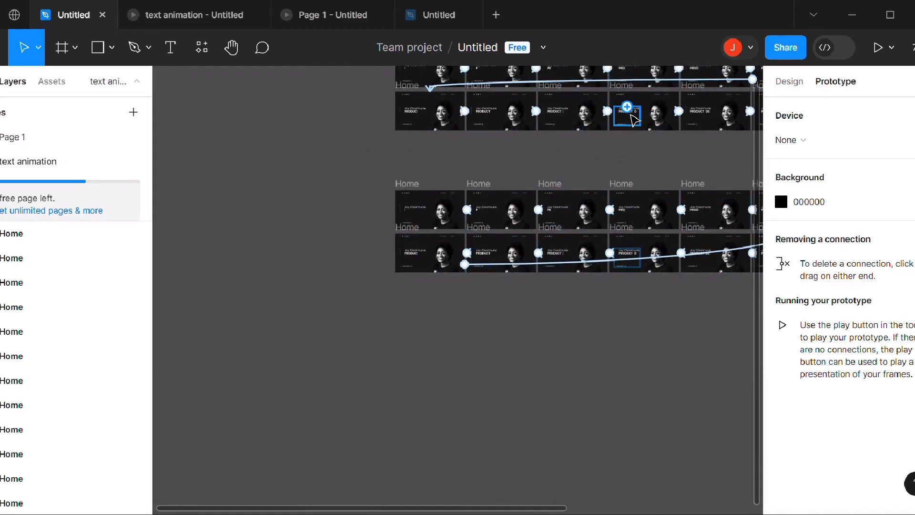
scroll(633, 124, "right", 3)
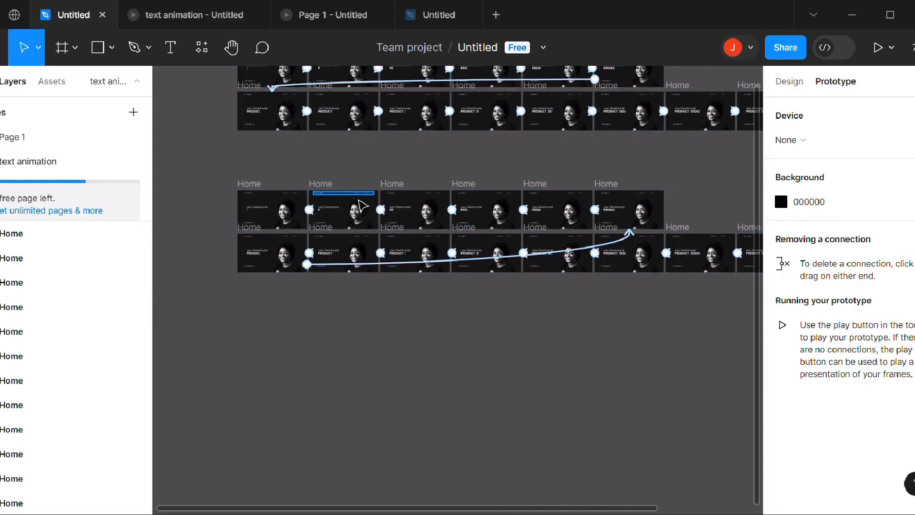
scroll(310, 279, "up", 5)
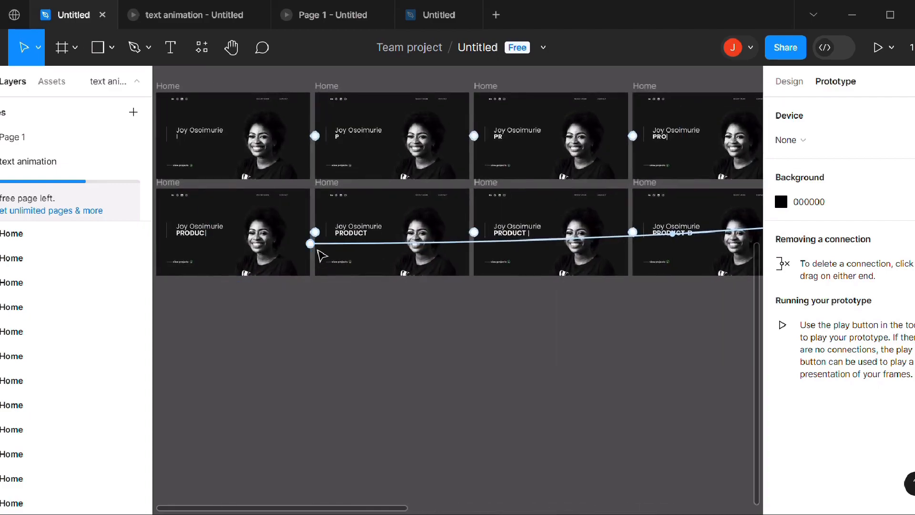
scroll(423, 296, "down", 5)
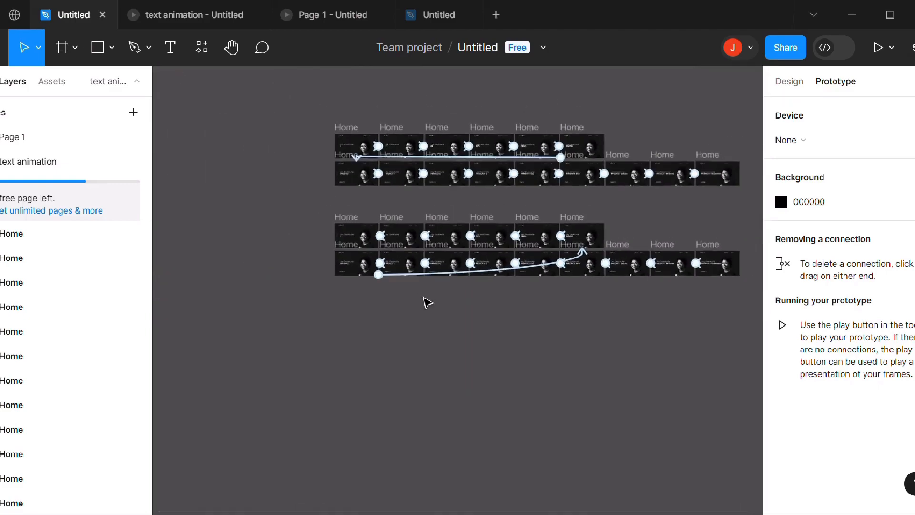
scroll(658, 215, "right", 5)
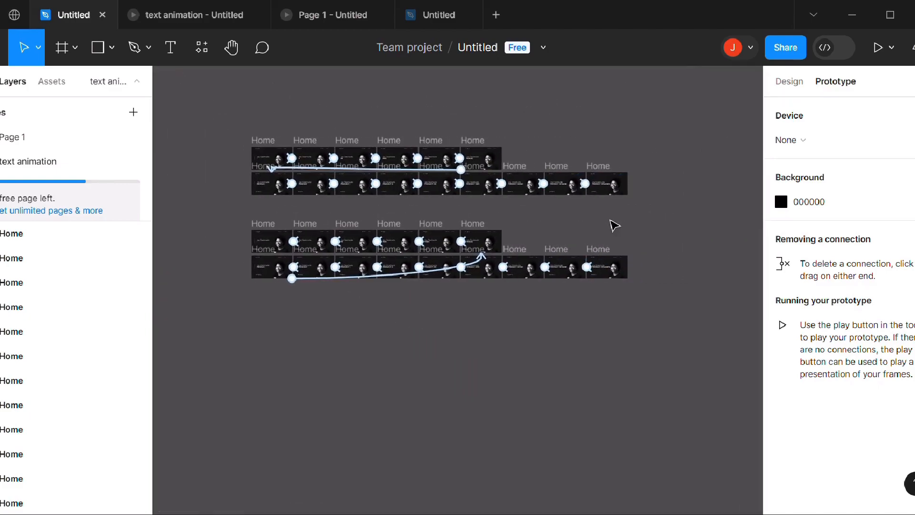
Check the trigger and delay of the connection between the two sets' final "PRODUCT DESIGNER." frames on Page 1
left_click_drag(226, 113, 652, 337)
left_click(421, 355)
left_click(51, 143)
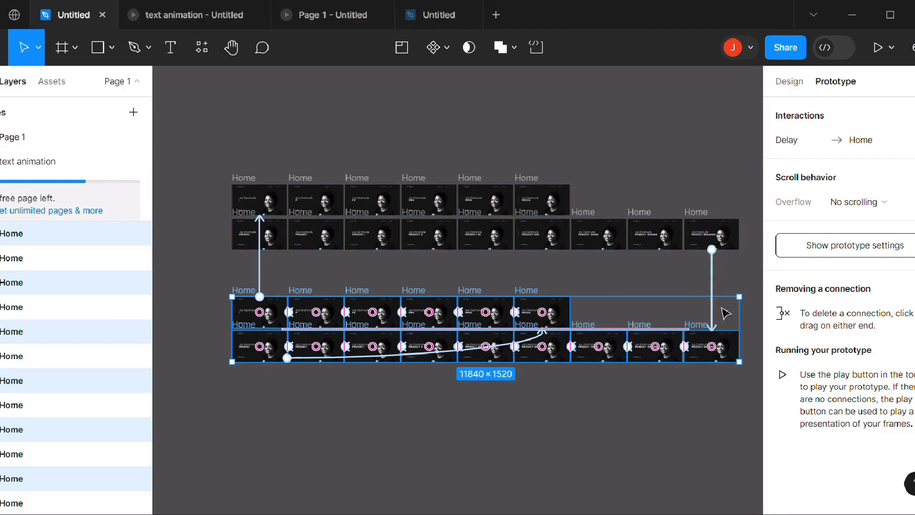
scroll(725, 313, "up", 5)
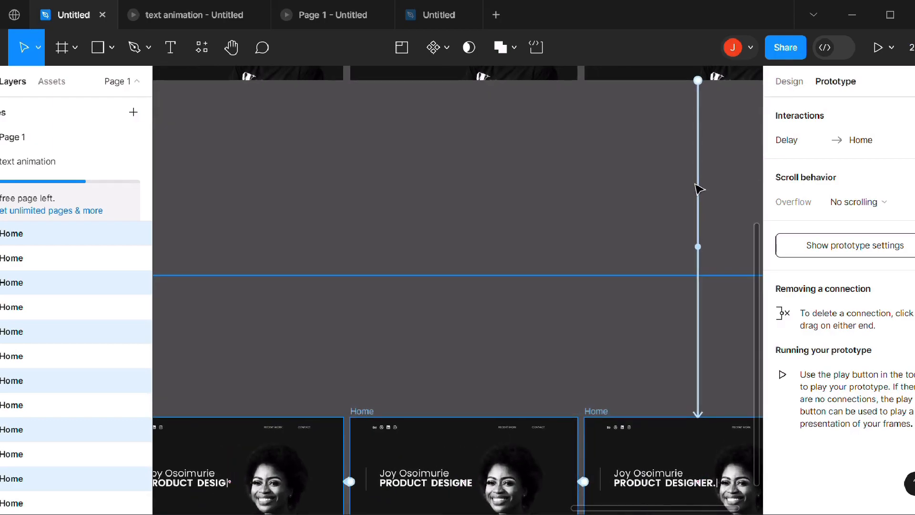
scroll(660, 229, "right", 3)
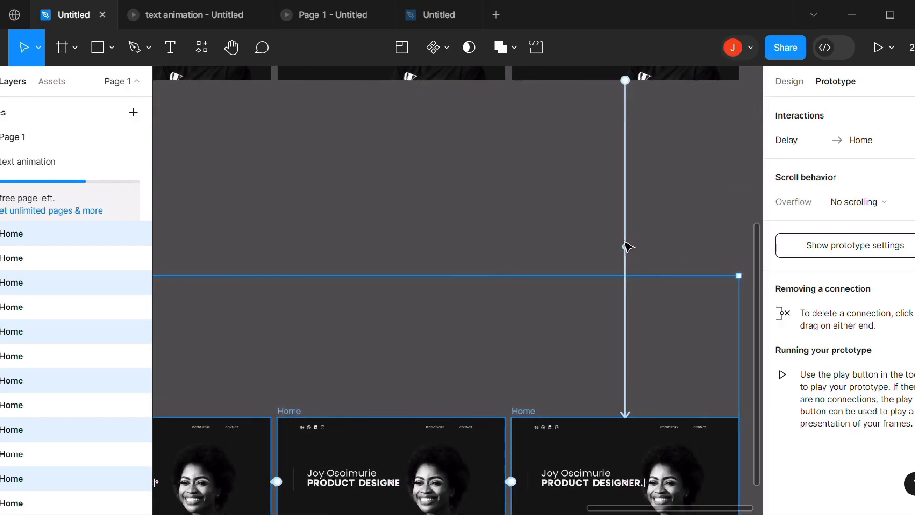
left_click(626, 247)
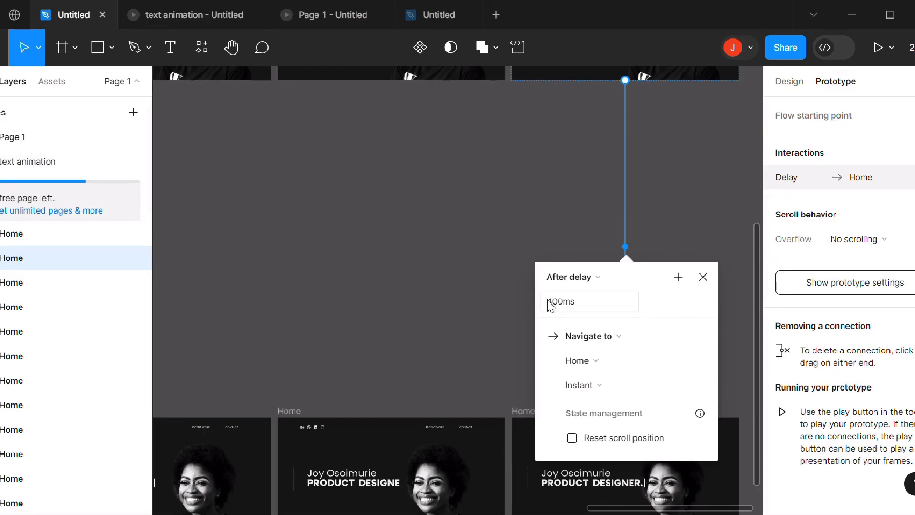
left_click(49, 168)
On the text animation page, connect the original set's final "PRODUCT DESIGNER." frame to the matching frame in the pasted set
scroll(671, 235, "up", 5)
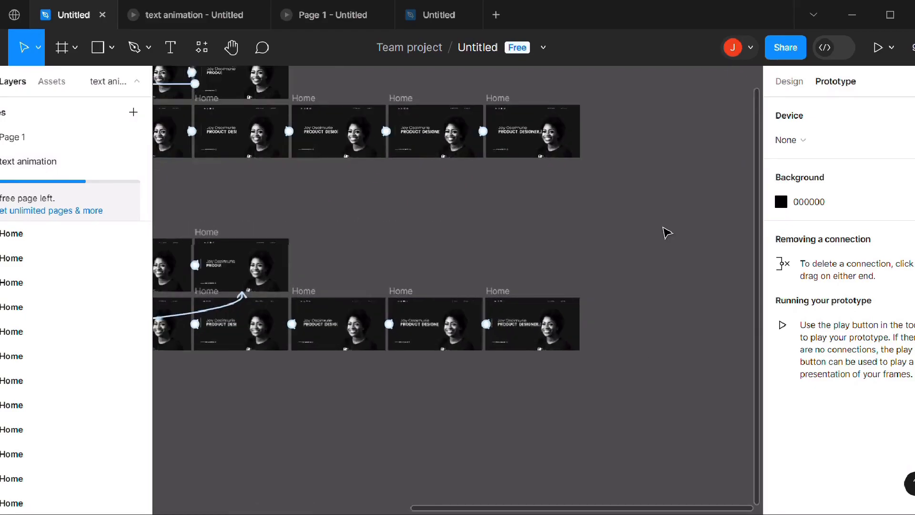
scroll(620, 213, "up", 1)
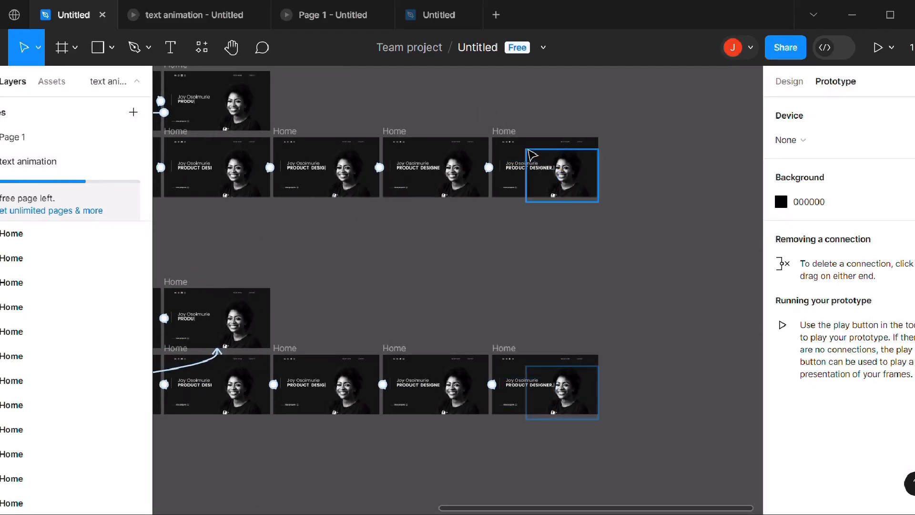
left_click(513, 142)
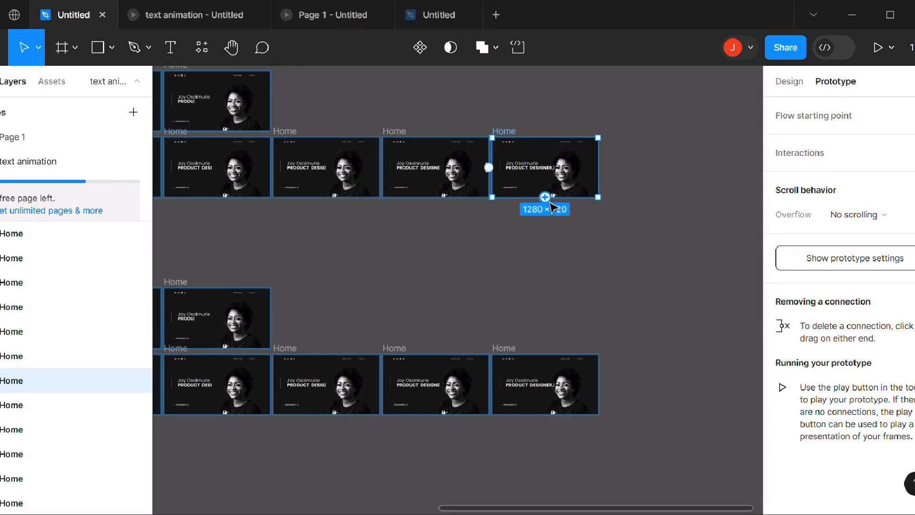
left_click_drag(550, 202, 551, 220)
left_click_drag(554, 260, 548, 371)
scroll(548, 372, "down", 2)
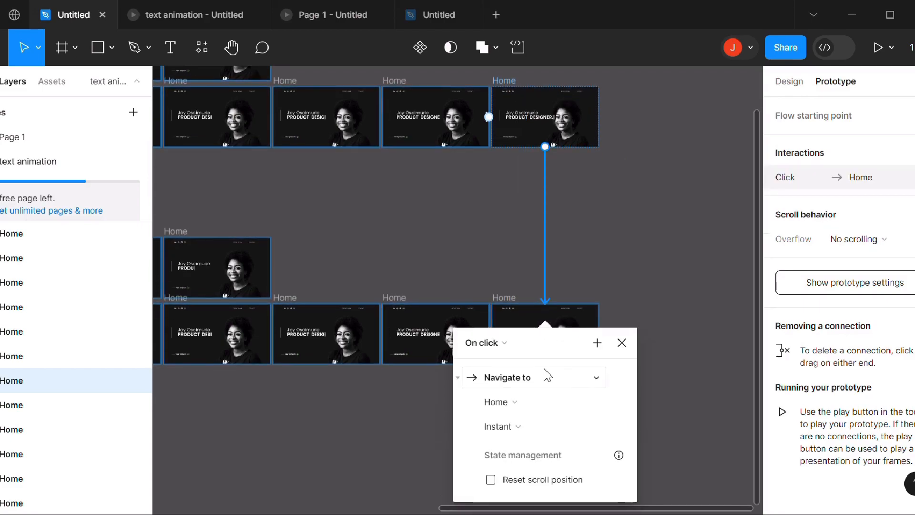
Set the trigger of the connection between the two "PRODUCT DESIGNER." frames to After delay with a 400 ms delay
left_click(496, 350)
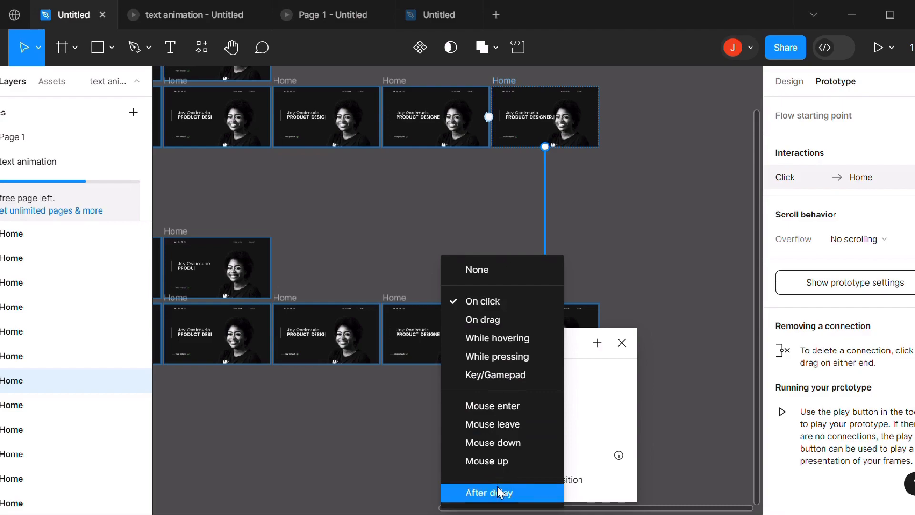
left_click(496, 490)
left_click(476, 368)
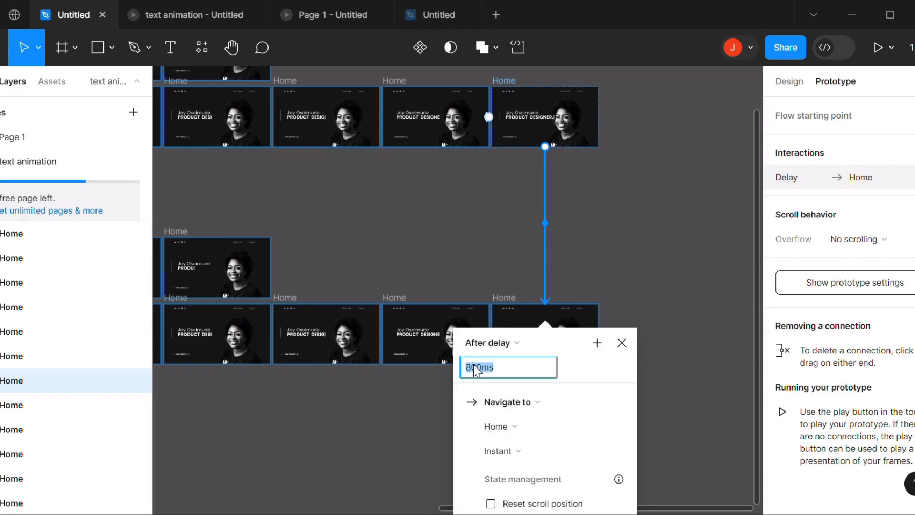
type("400")
key("Return")
scroll(629, 289, "down", 5)
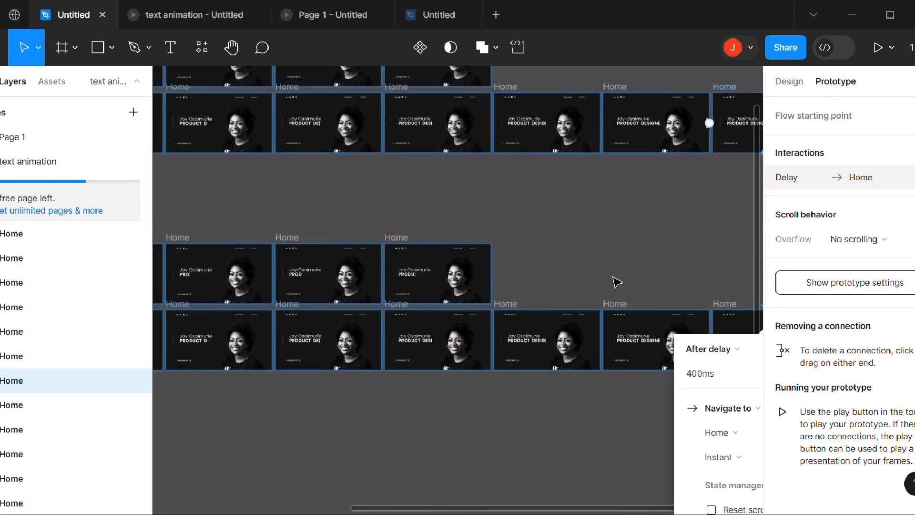
scroll(638, 261, "down", 1)
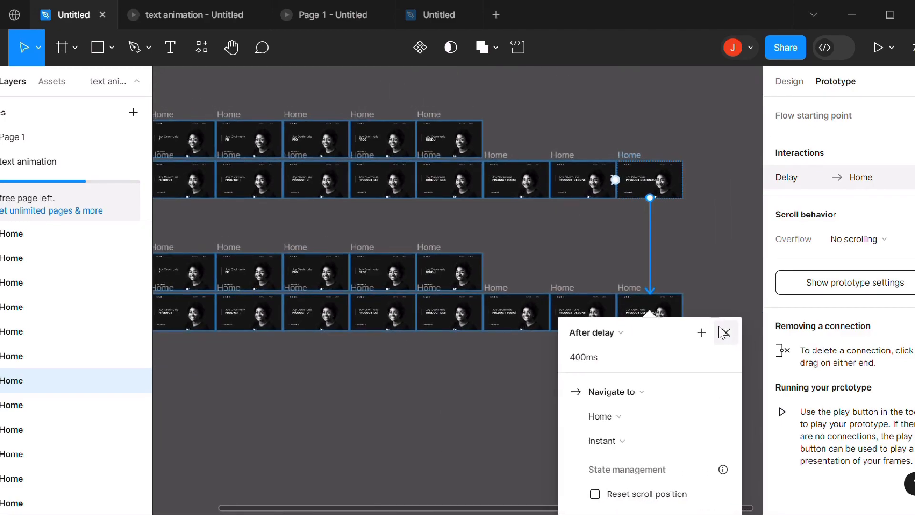
left_click(724, 333)
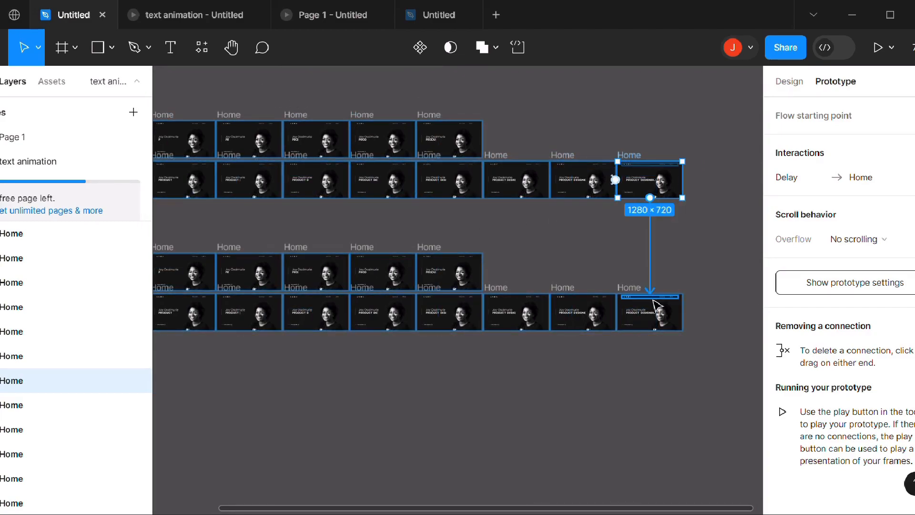
Connect the pasted set's first Home frame, showing only the cursor, back to the original set's first Home frame
scroll(659, 310, "up", 5)
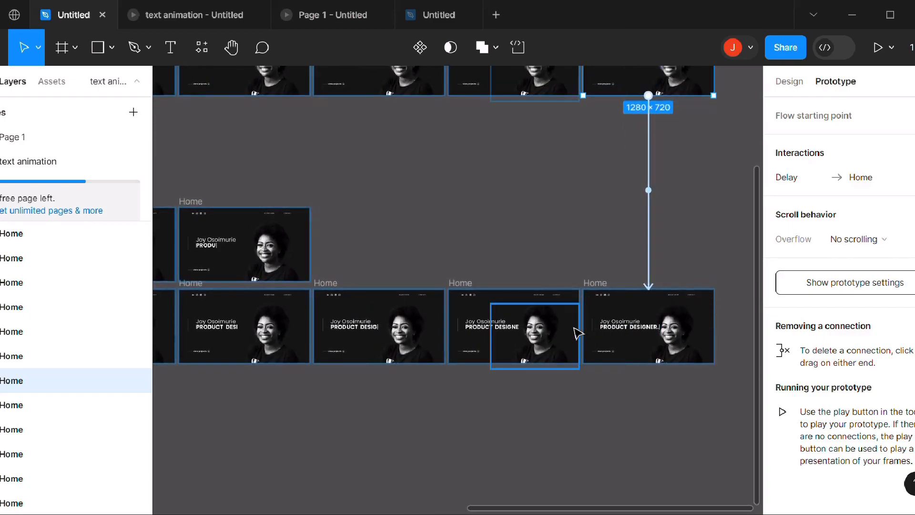
left_click(607, 292)
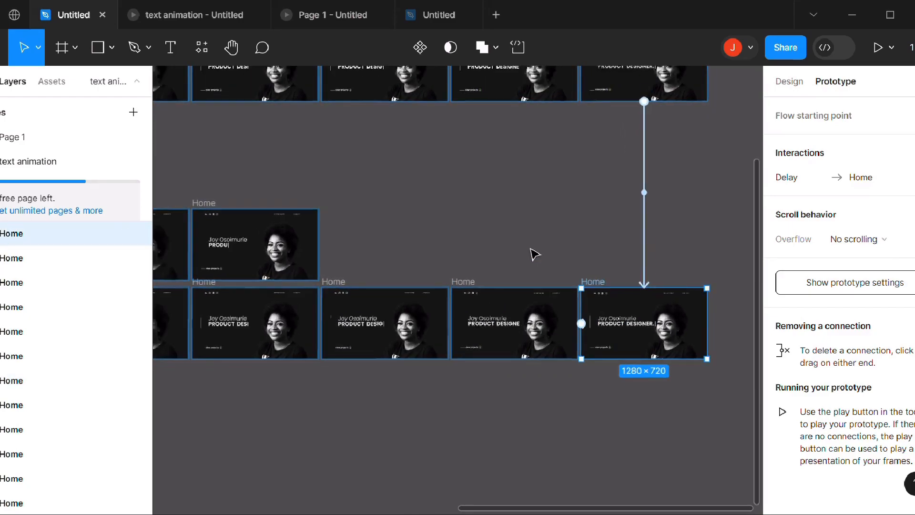
scroll(527, 263, "down", 5)
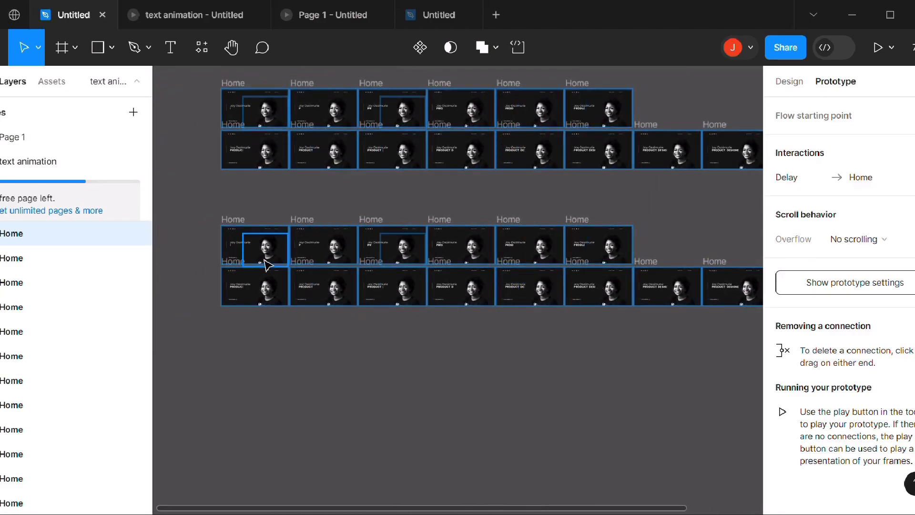
scroll(267, 262, "up", 4)
left_click(222, 208)
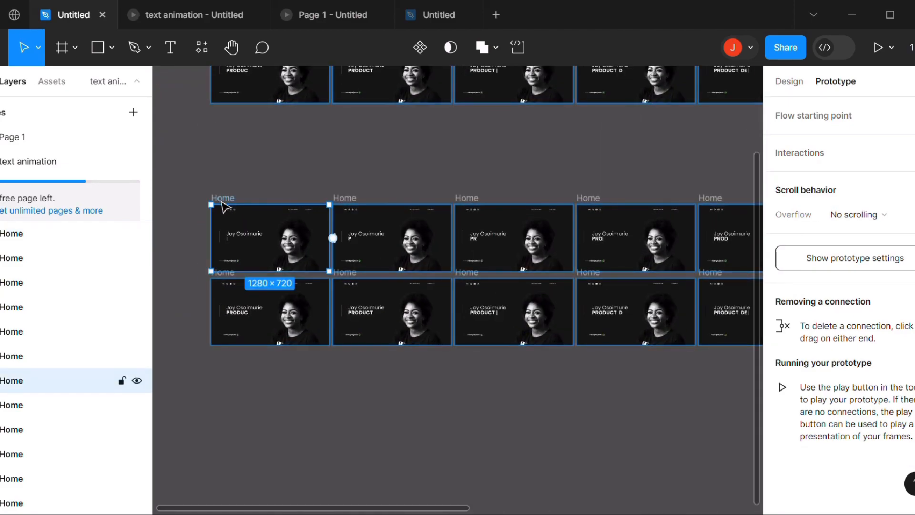
scroll(267, 241, "left", 3)
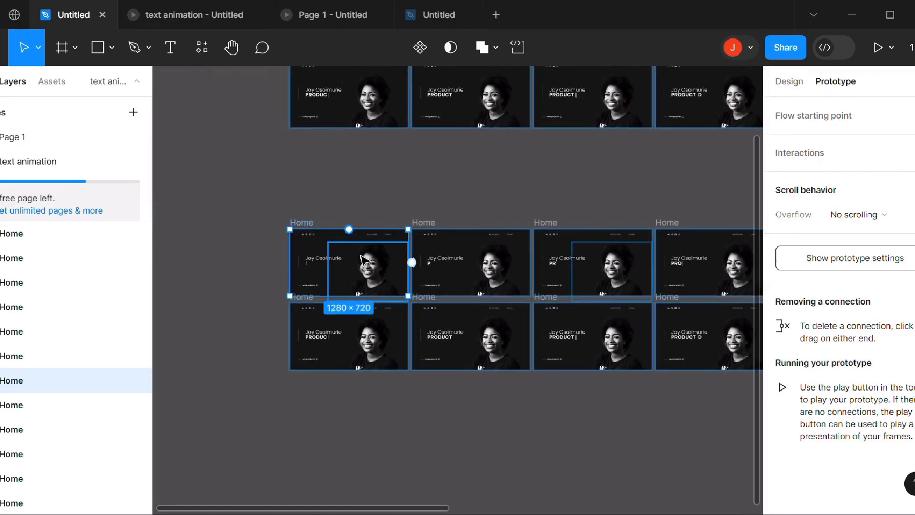
scroll(361, 260, "up", 3)
scroll(358, 258, "up", 2)
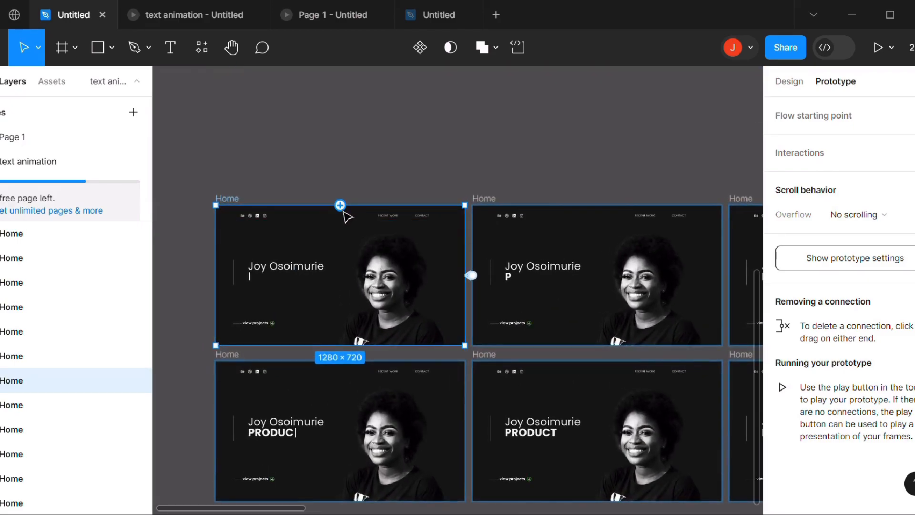
scroll(347, 213, "up", 3)
scroll(350, 257, "up", 5)
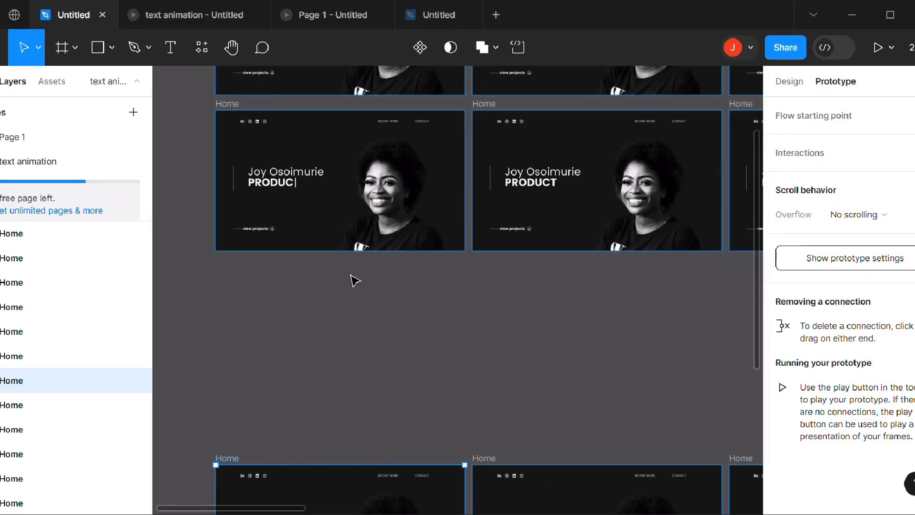
scroll(354, 286, "down", 5)
left_click_drag(344, 353, 359, 220)
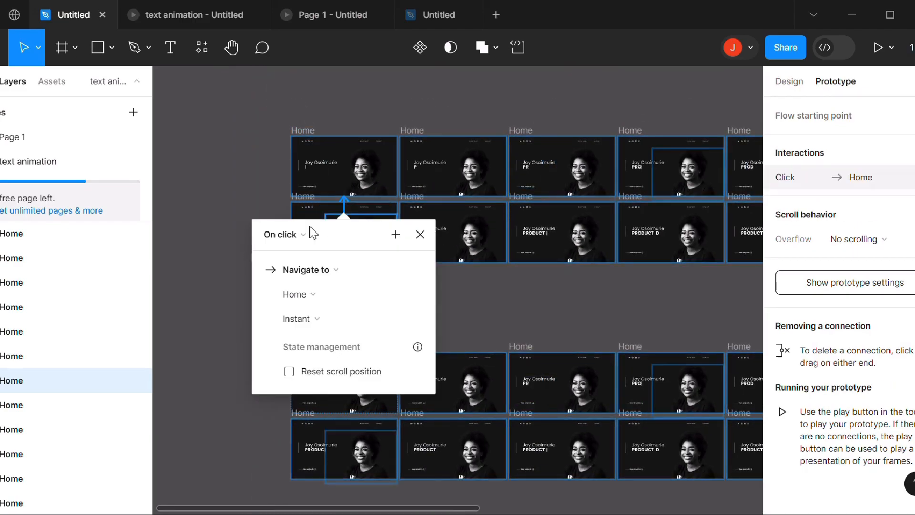
Set the trigger of the connection between the two sets' first Home frames to After delay
left_click(296, 233)
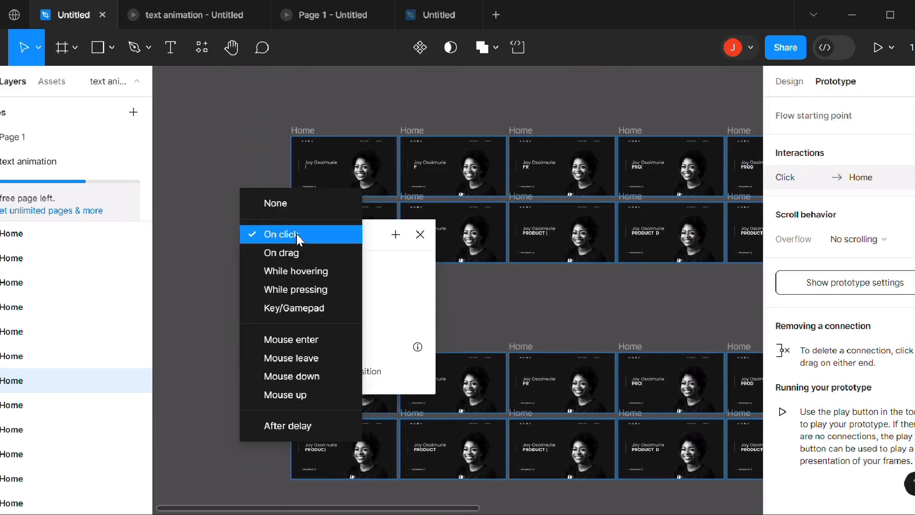
left_click(299, 426)
left_click(288, 261)
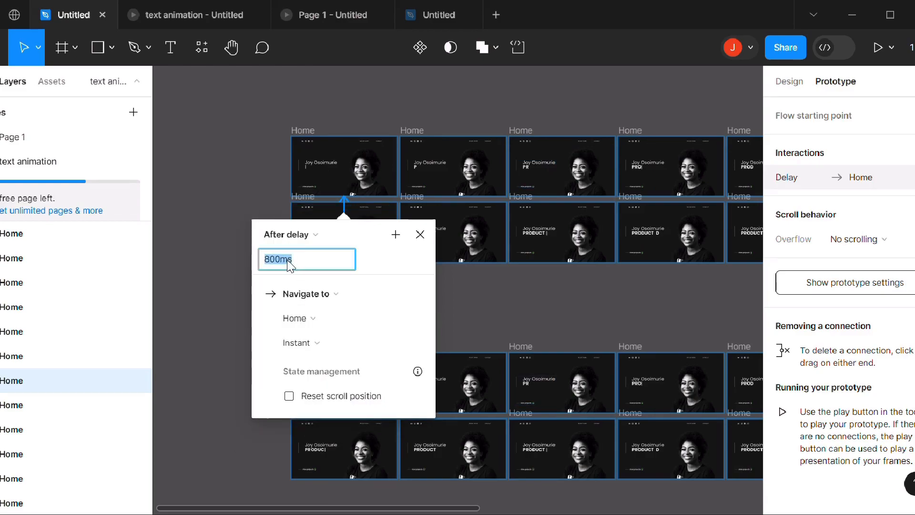
key("Return")
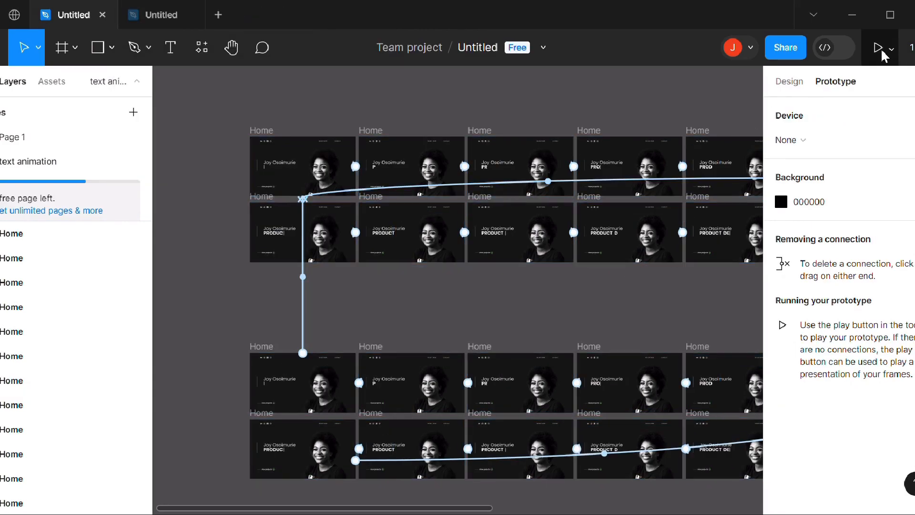
Play the prototype to preview the looping text animation
left_click(879, 47)
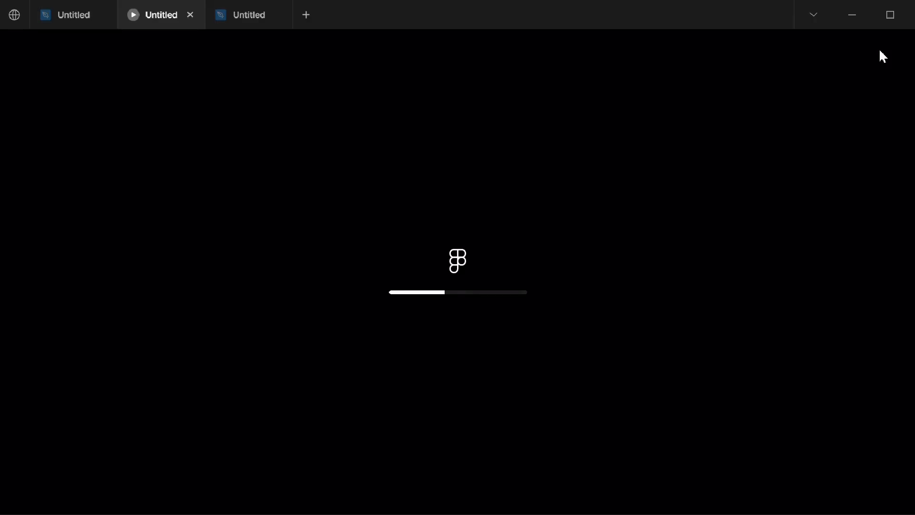